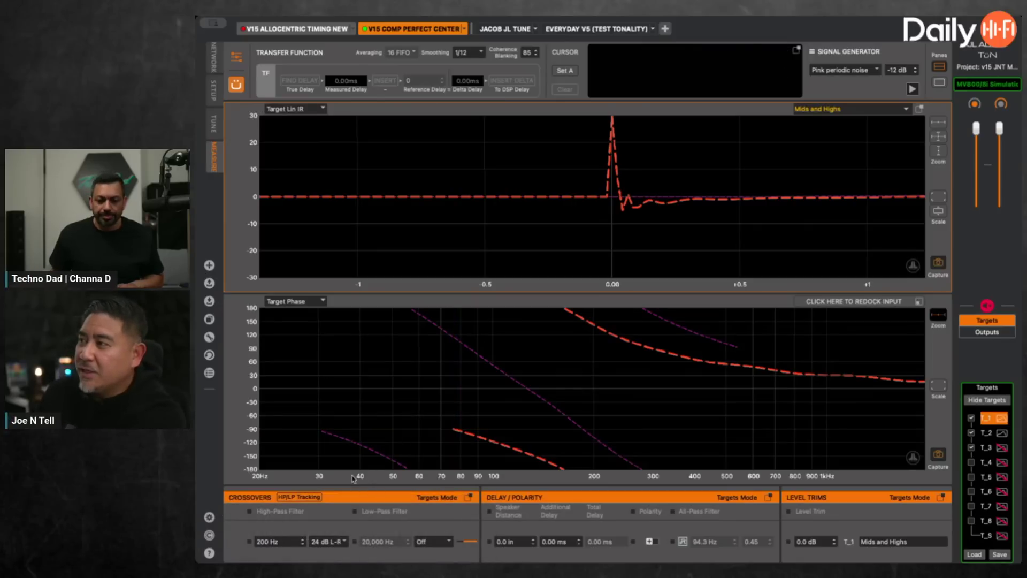
- Compare the crossover and delay settings of the T_2 6x9s target with those of the T_1 Mids and Highs target
left_click(279, 539)
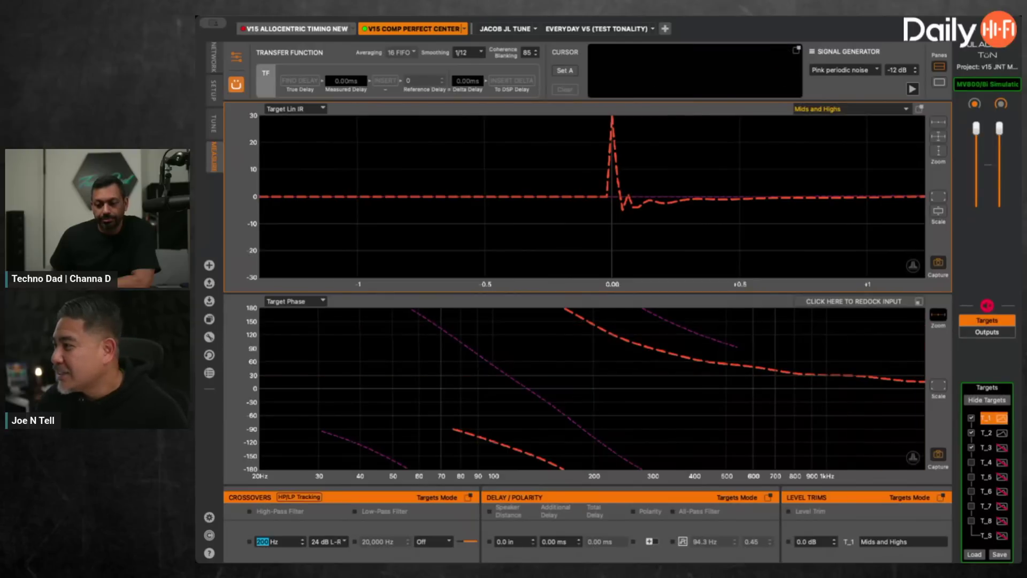
left_click(986, 433)
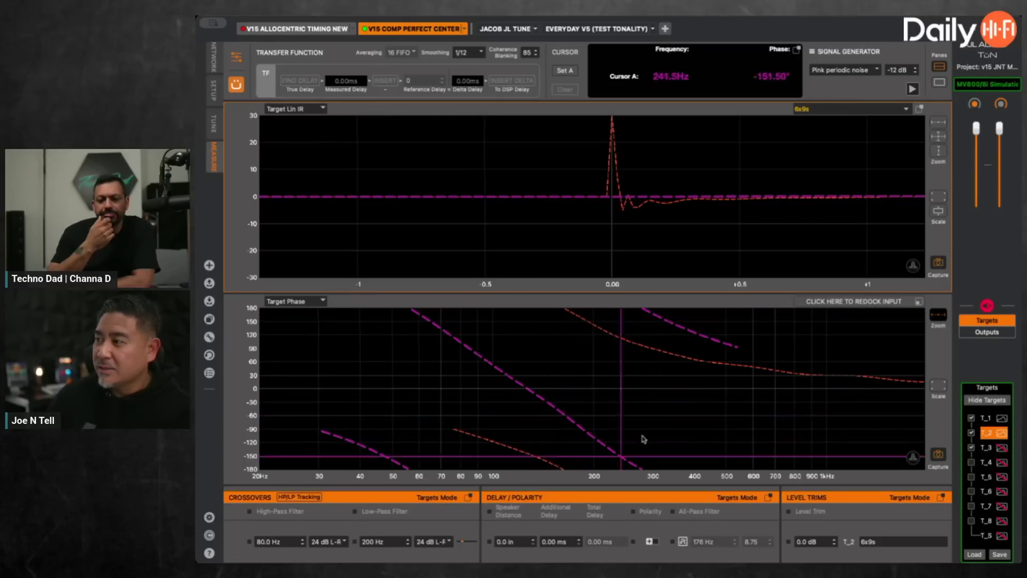
left_click(986, 418)
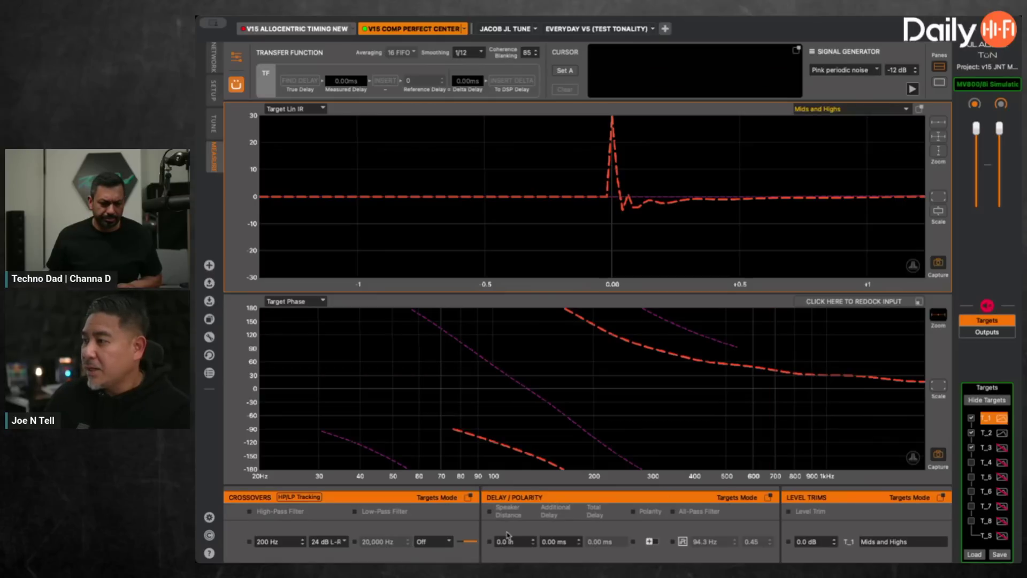
double_click(551, 541)
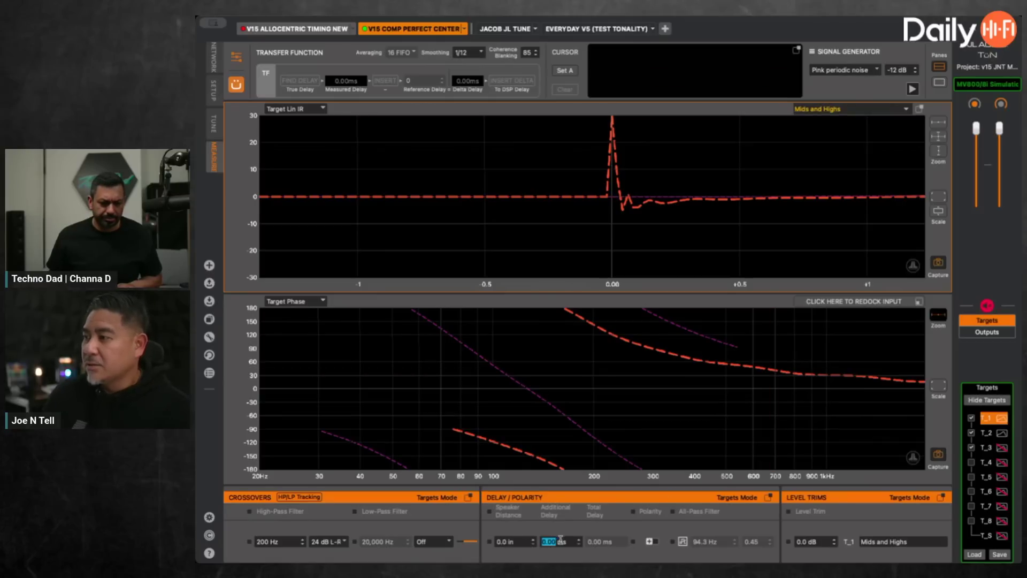
- Sweep the Mids and Highs high-pass frequency downward, raise it to 100 Hz, and return it to 200 Hz
double_click(268, 542)
scroll(270, 542, "down", 10)
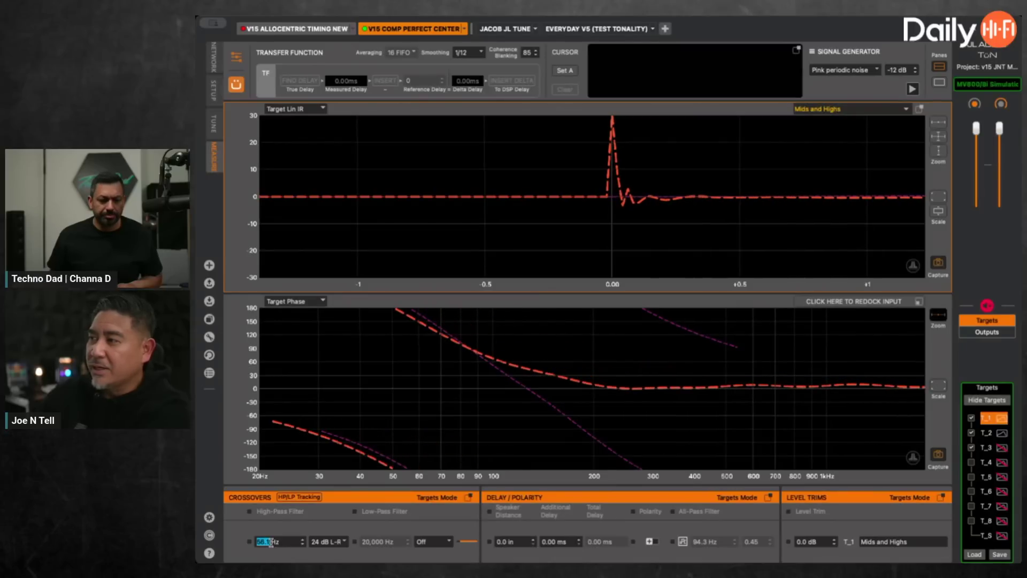
scroll(270, 542, "up", 1)
scroll(270, 542, "up", 8)
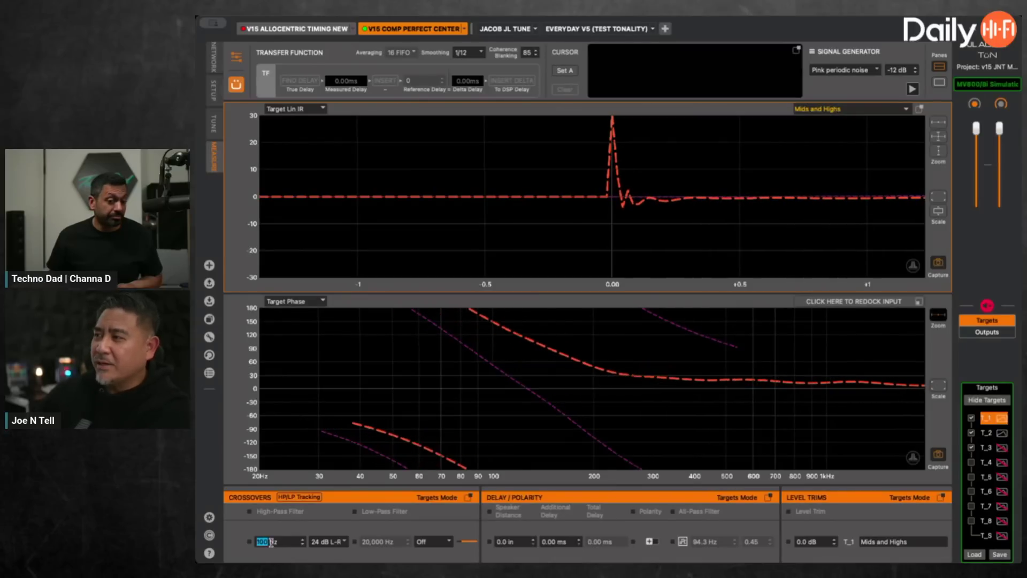
scroll(271, 542, "up", 1)
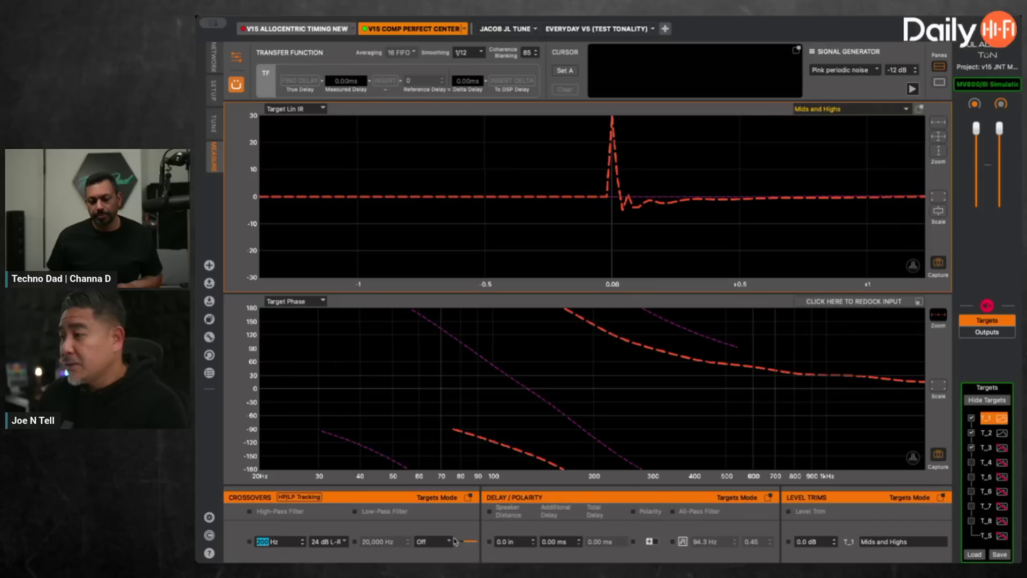
- Try 12 dB L-R and 48 dB L-R slopes on the Mids and Highs high-pass filter, then restore 24 dB L-R
left_click(340, 541)
left_click(337, 488)
left_click(343, 542)
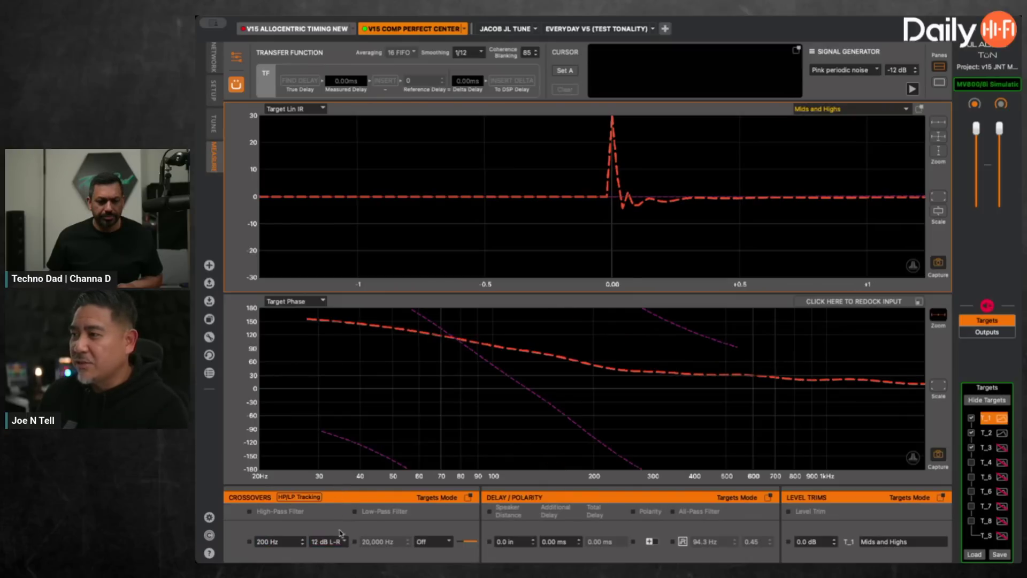
left_click(336, 508)
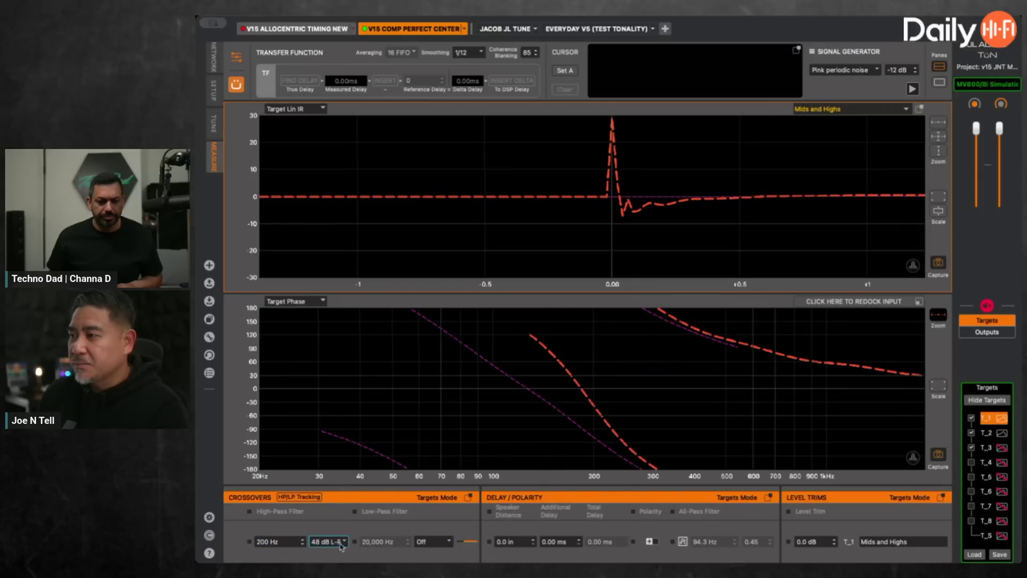
key("Up")
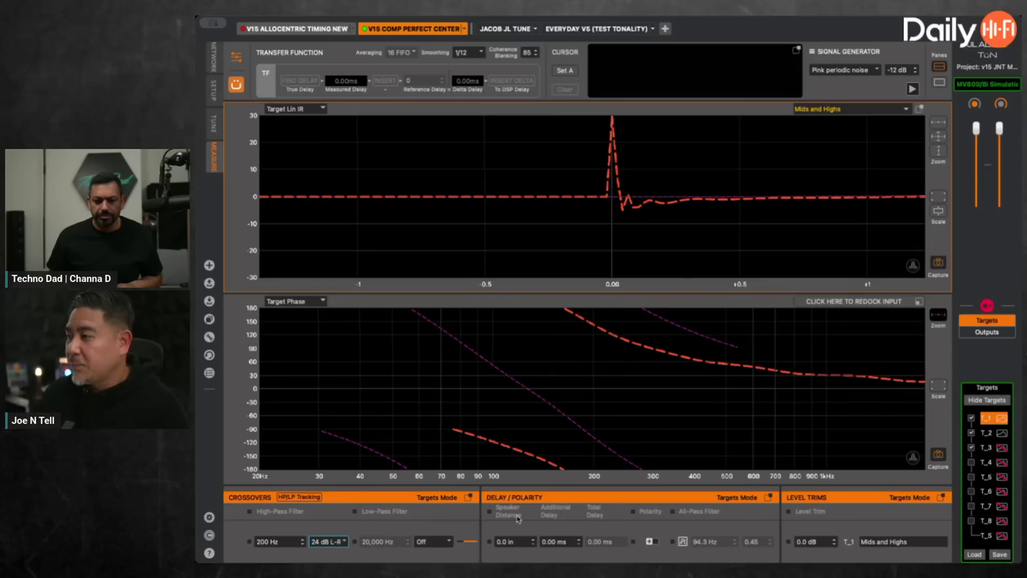
- Try an additional delay of 0.10 ms on the Mids and Highs target, then reset it to 0.00 ms
left_click(565, 542)
scroll(564, 542, "up", 10)
key("Up")
key("Down")
key("Down")
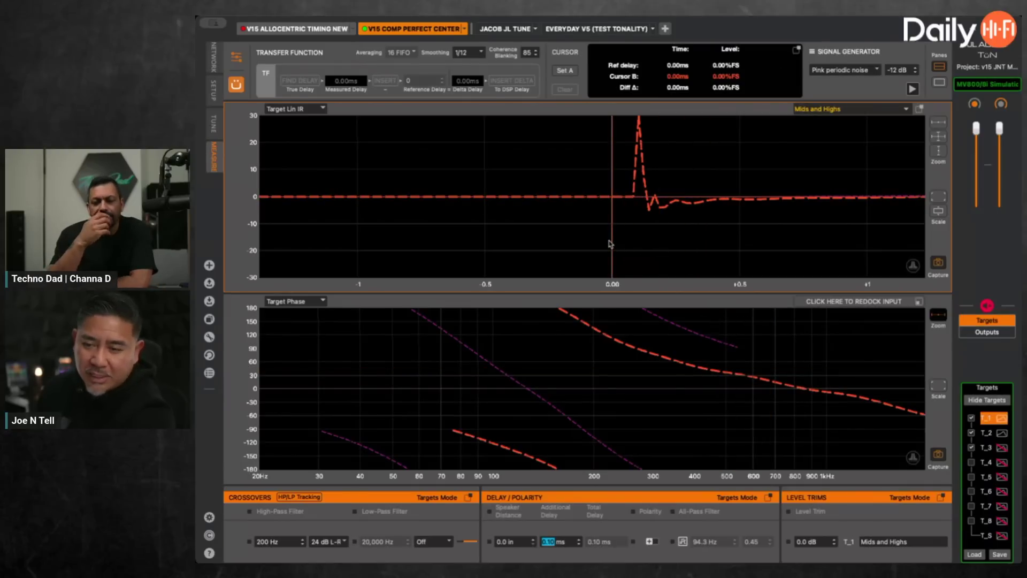
left_click(561, 539)
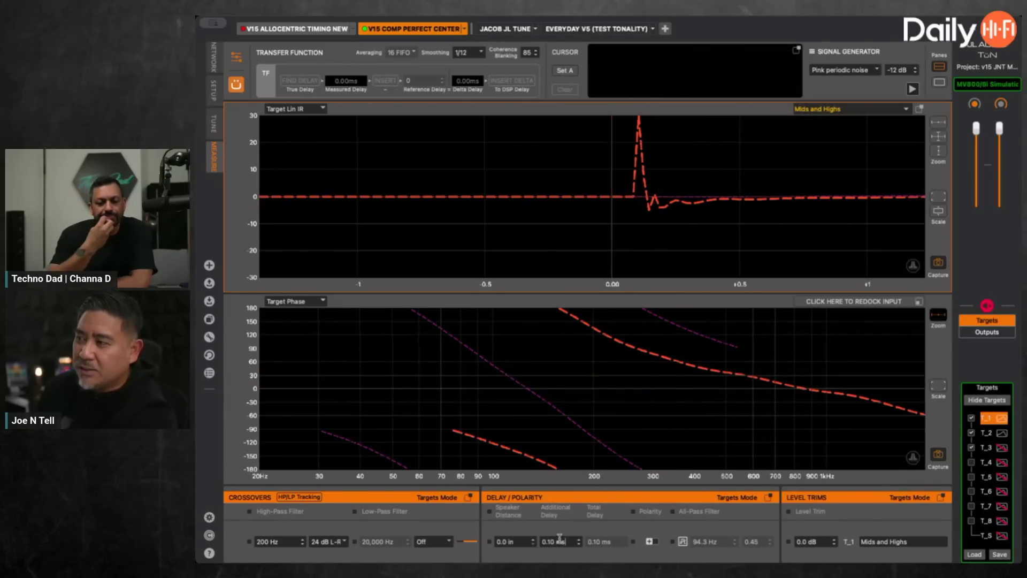
scroll(560, 538, "down", 5)
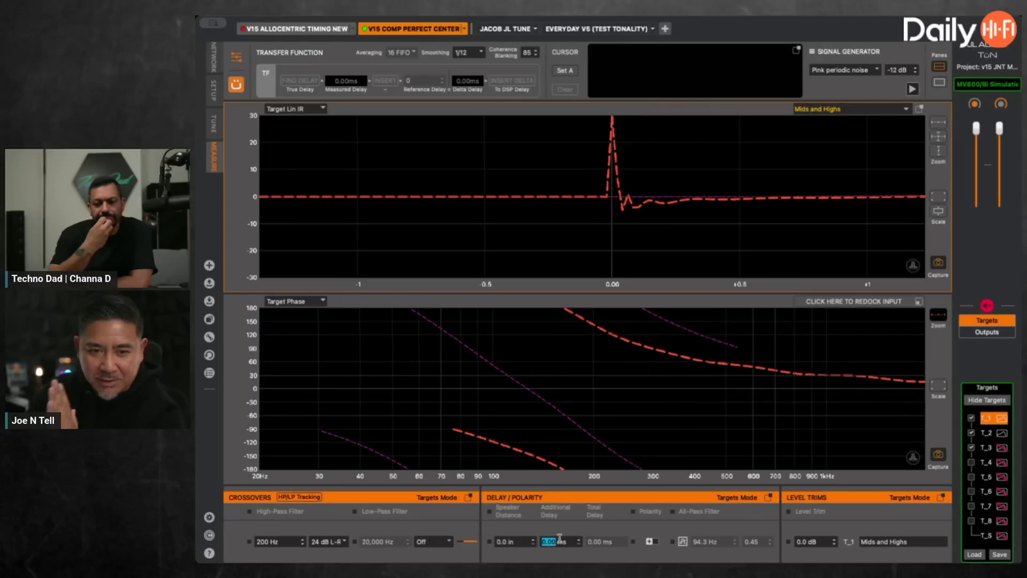
- Sweep the Mids and Highs additional delay up through 0.52 ms to 0.73 ms and back to 0.00 ms
scroll(559, 538, "up", 1)
scroll(560, 538, "up", 2)
scroll(559, 539, "up", 3)
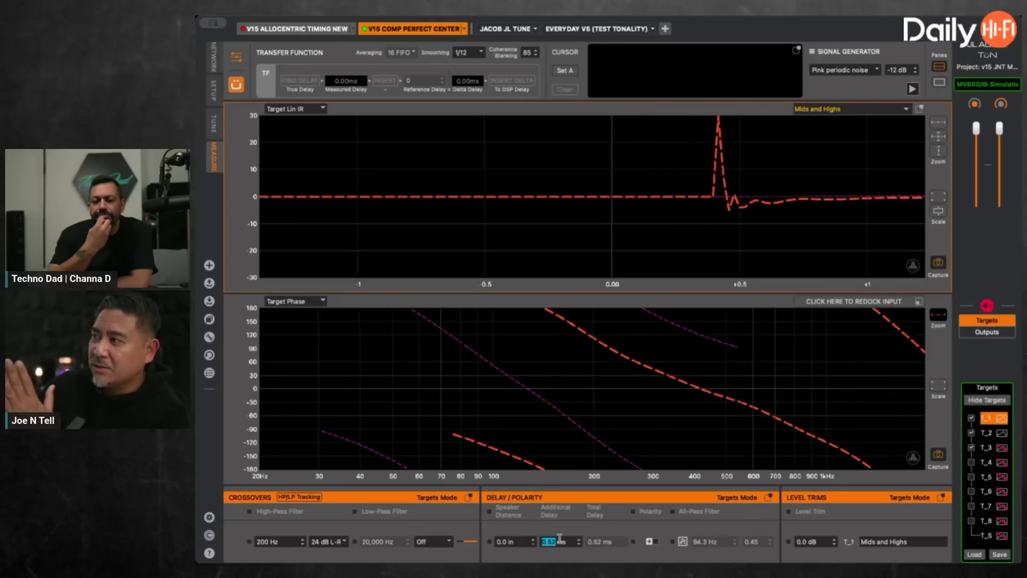
scroll(559, 538, "up", 1)
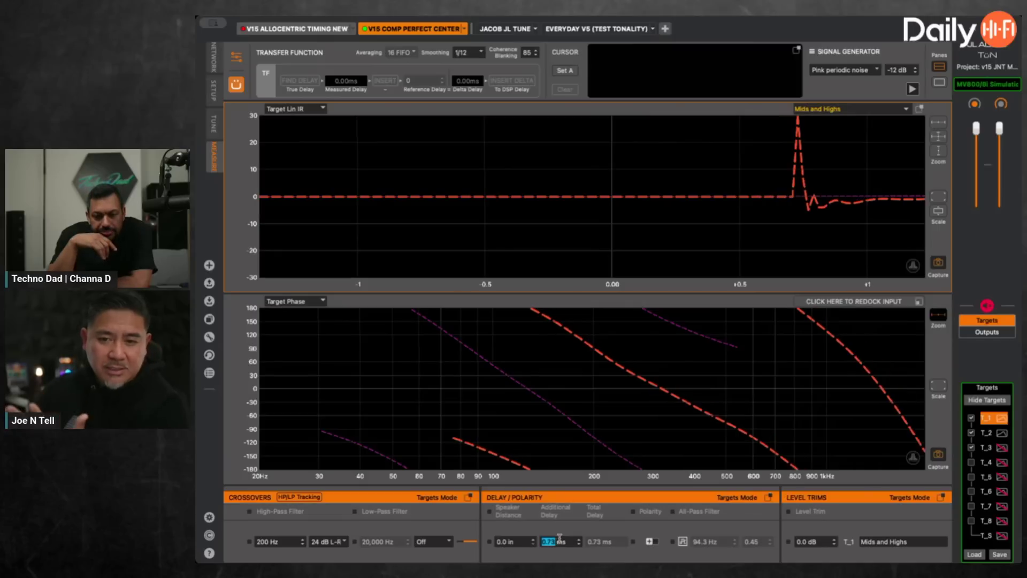
scroll(560, 538, "down", 7)
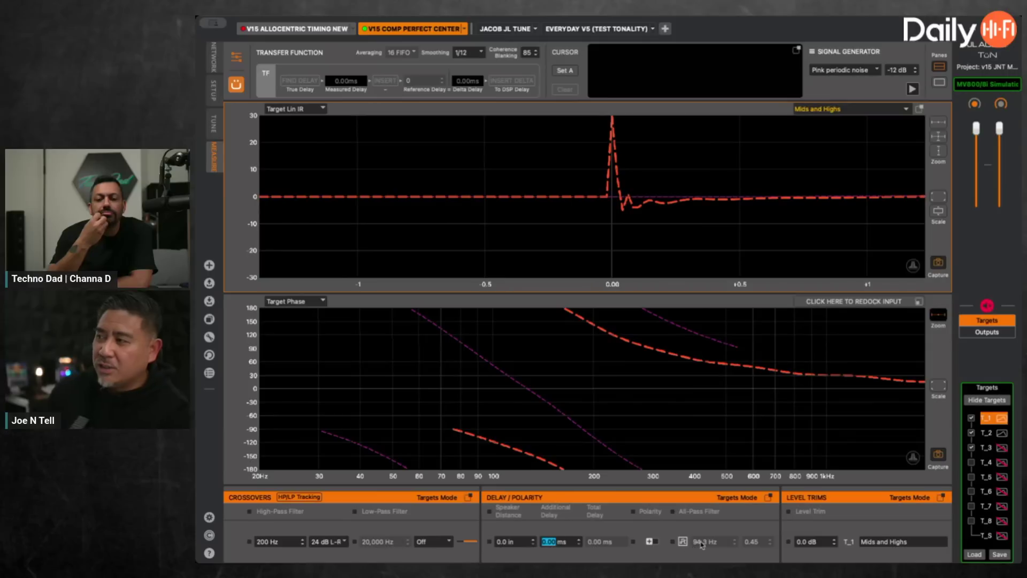
- Invert the polarity of the Mids and Highs target to check its phase curve, then restore normal polarity
left_click(651, 541)
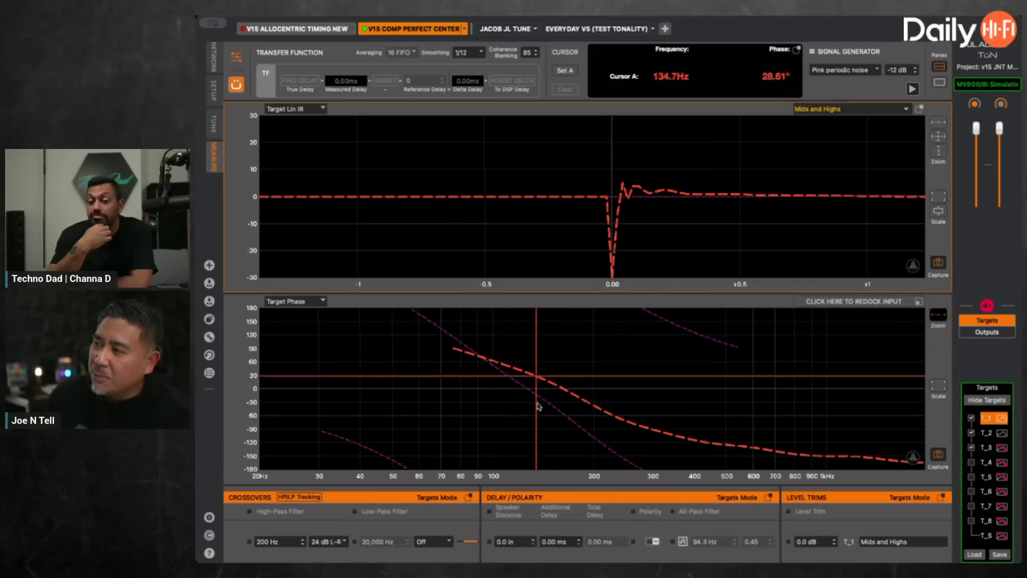
left_click(590, 438)
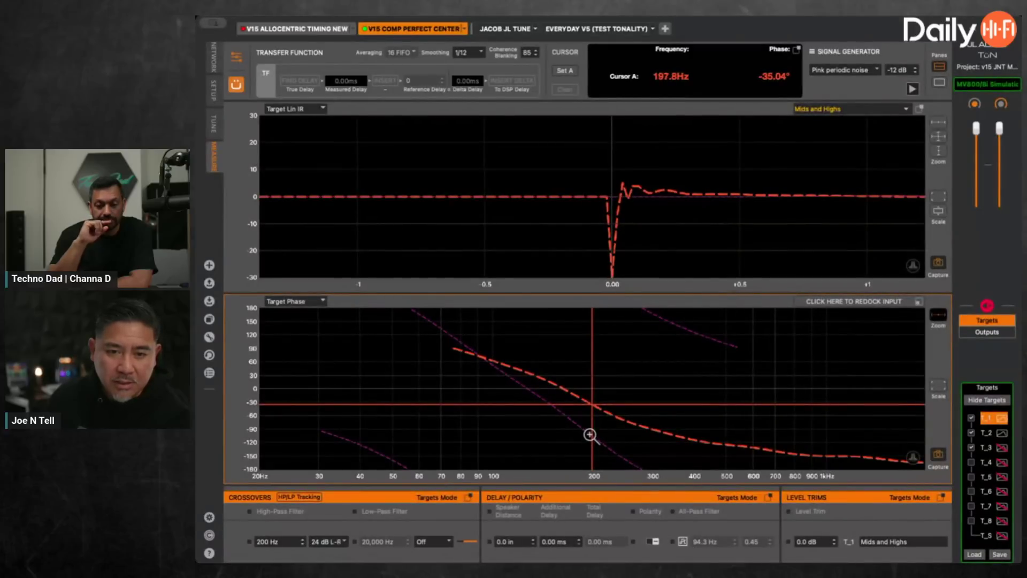
left_click(653, 541)
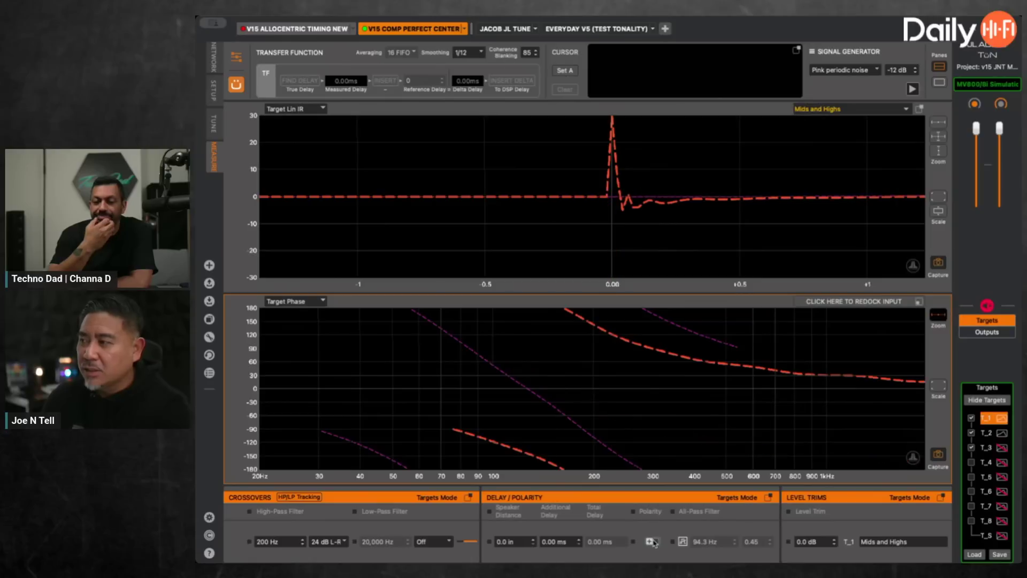
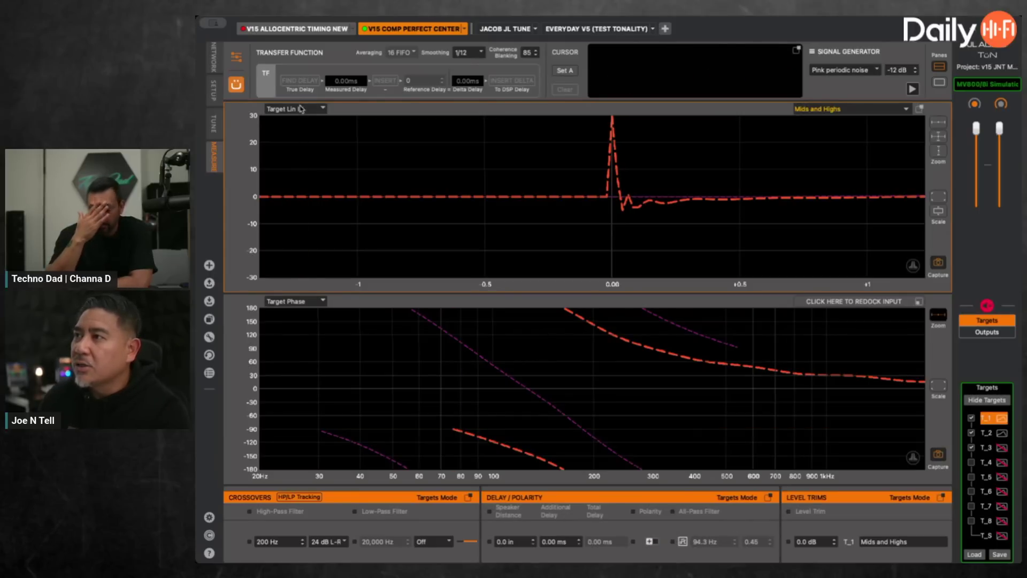
- Show the RTA response in the upper graph, shift its level range down to 96 dB, and inspect the target phase crossing near 200 Hz
left_click(295, 51)
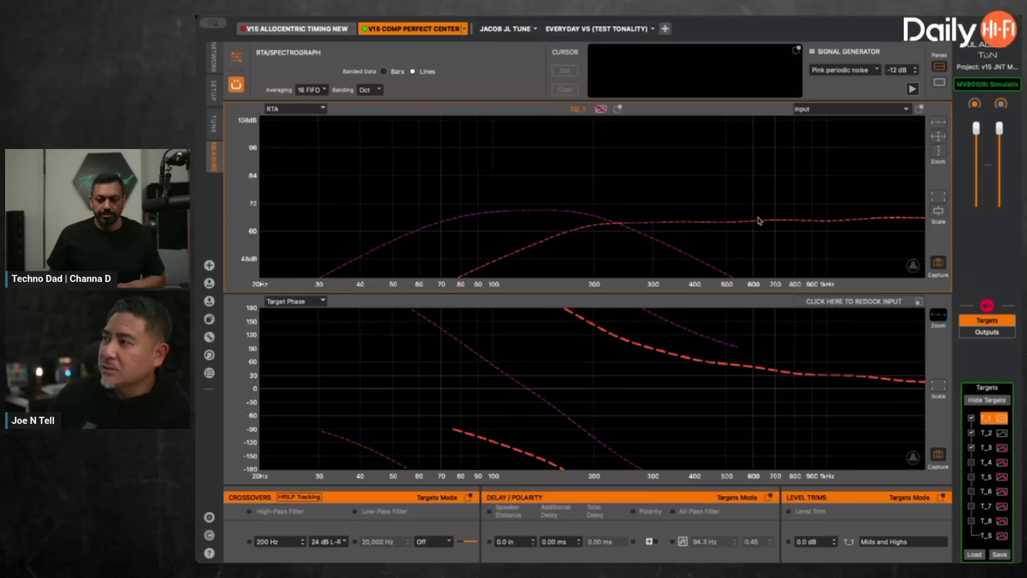
scroll(746, 214, "down", 2)
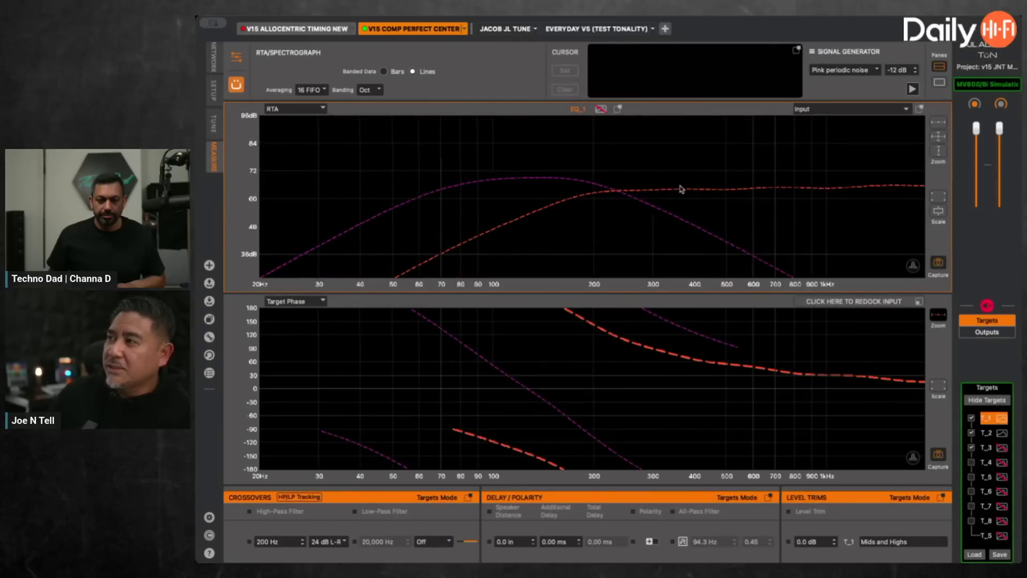
left_click(576, 365)
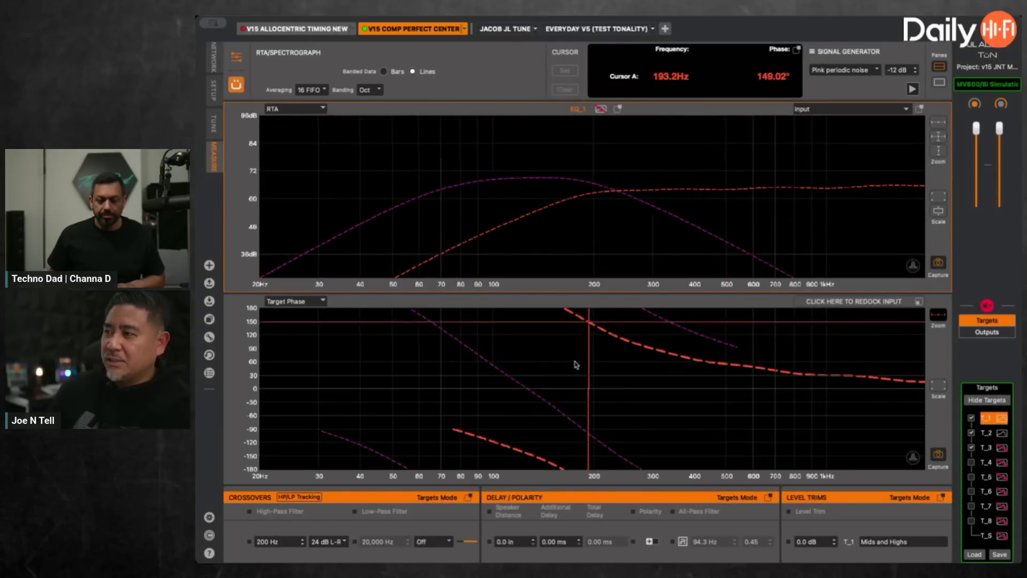
- Try other high-pass frequencies on the Mids and Highs target, up to 317 Hz, and restore 200 Hz
double_click(262, 540)
key("Down")
key("Down")
key("Down")
key("Down")
key("Down")
scroll(273, 541, "up", 5)
scroll(273, 542, "up", 6)
scroll(273, 542, "up", 3)
scroll(273, 541, "down", 2)
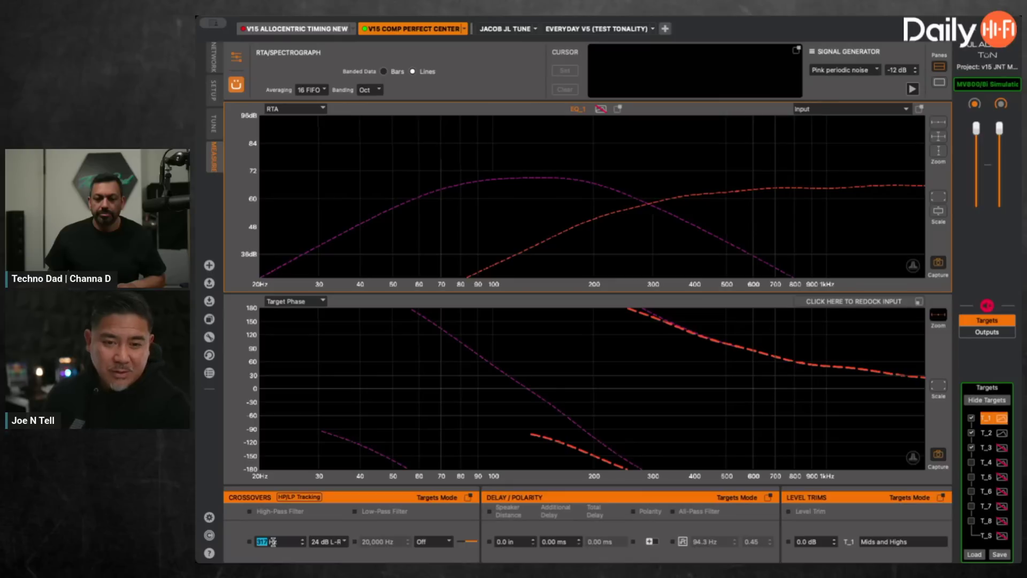
type("200")
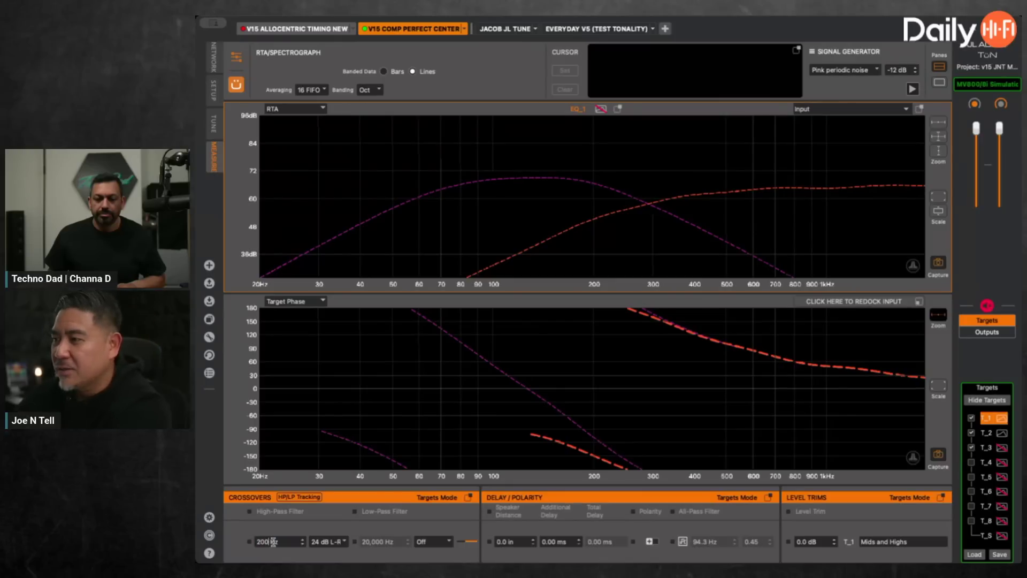
key("Return")
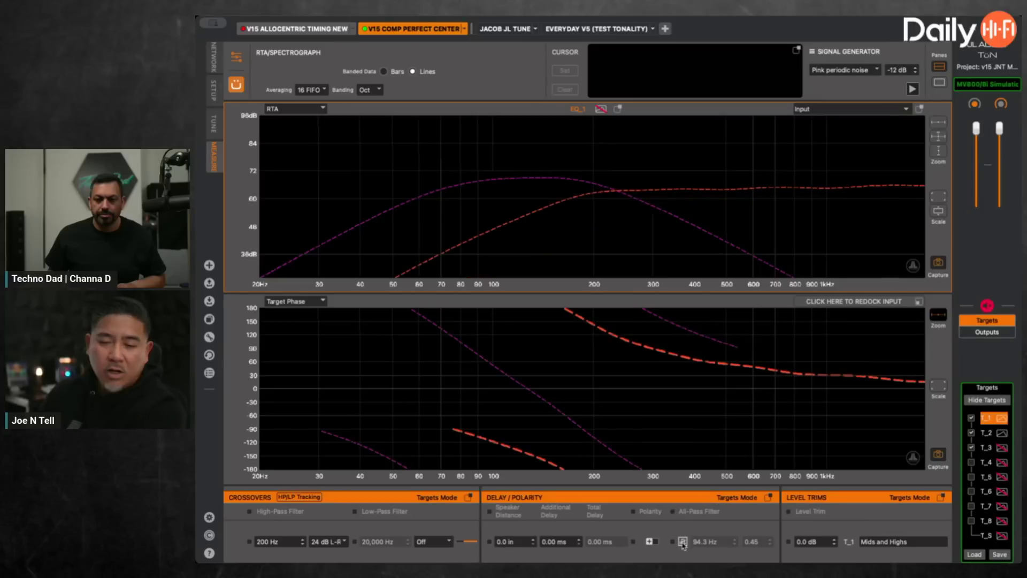
- Return the upper graph to Target Lin IR and enable the all-pass filter on the Mids and Highs target
left_click_drag(586, 428, 559, 419)
left_click(320, 111)
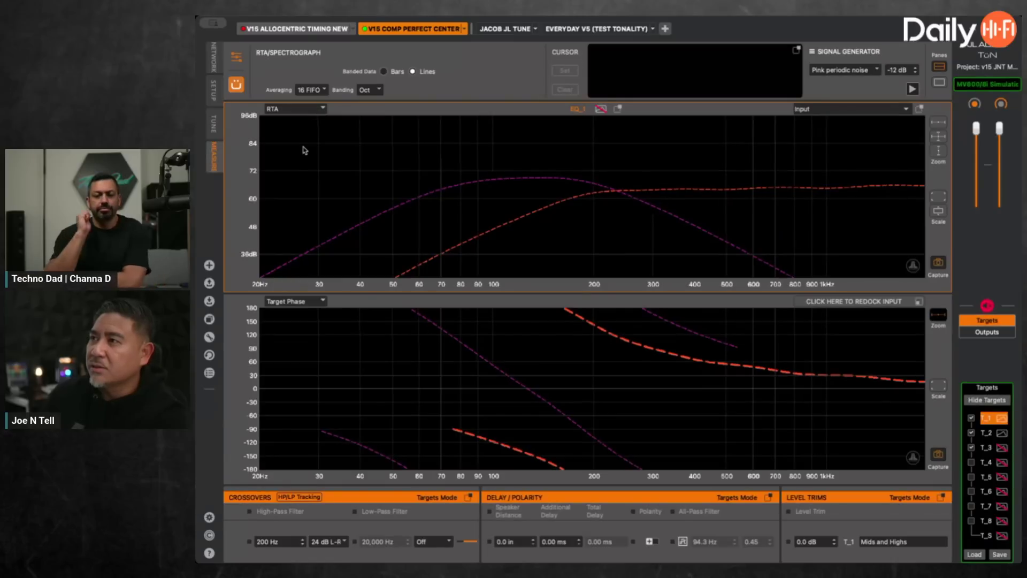
left_click(301, 167)
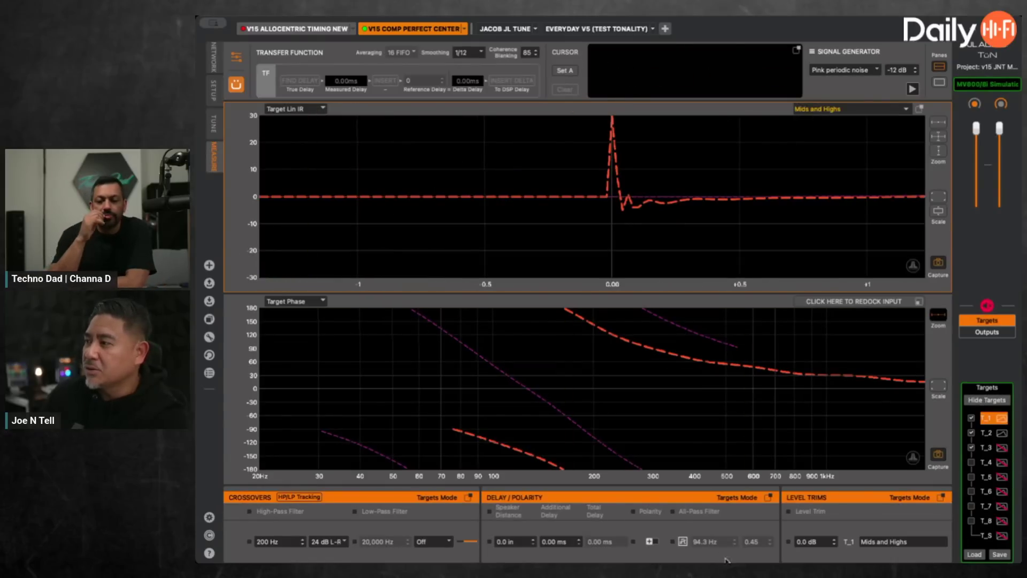
left_click(683, 541)
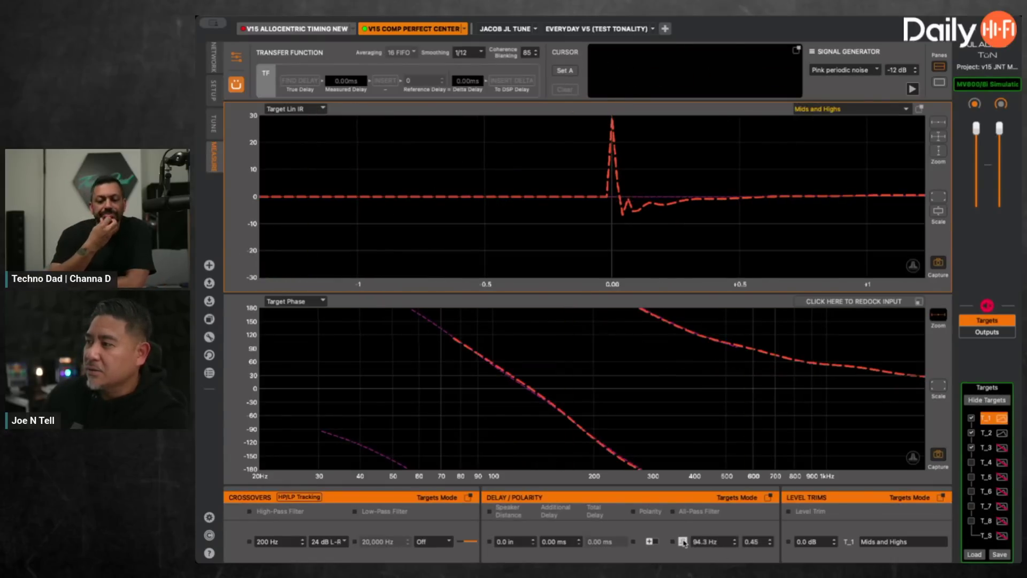
- Sweep the all-pass filter frequency down through 59.4 Hz to 33.4 Hz and back up to 74.9 Hz
double_click(701, 542)
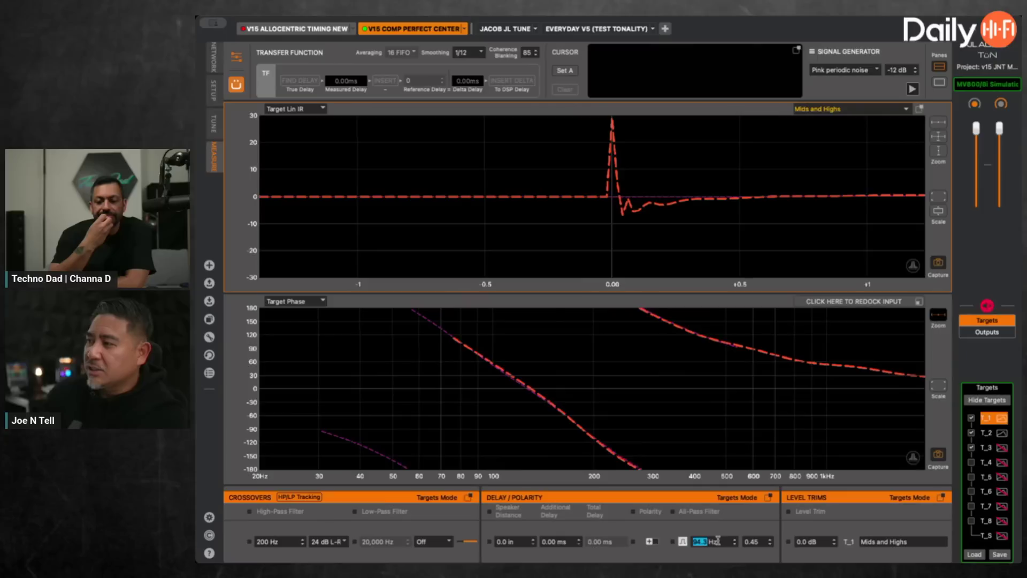
scroll(718, 540, "down", 5)
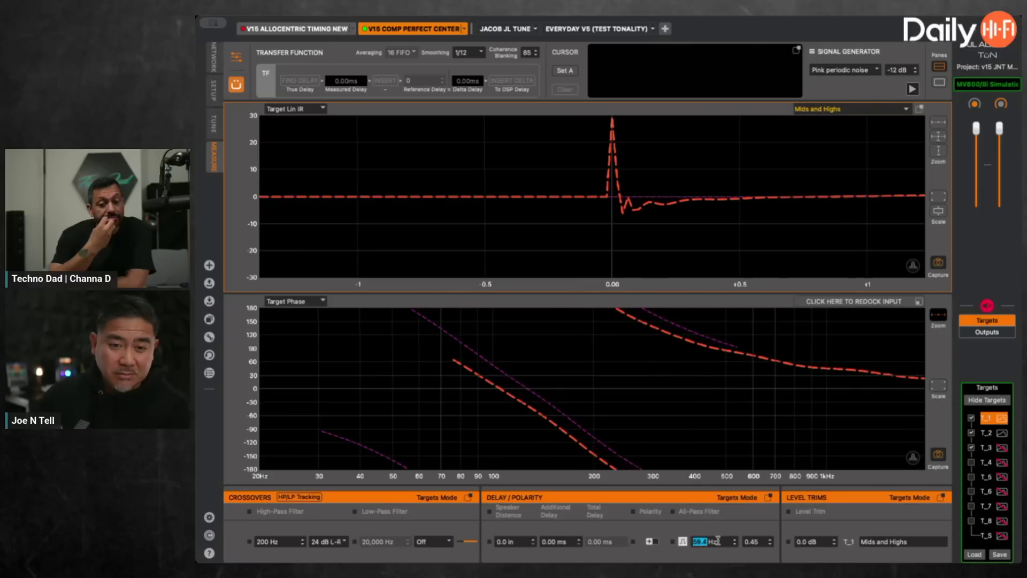
scroll(718, 541, "down", 8)
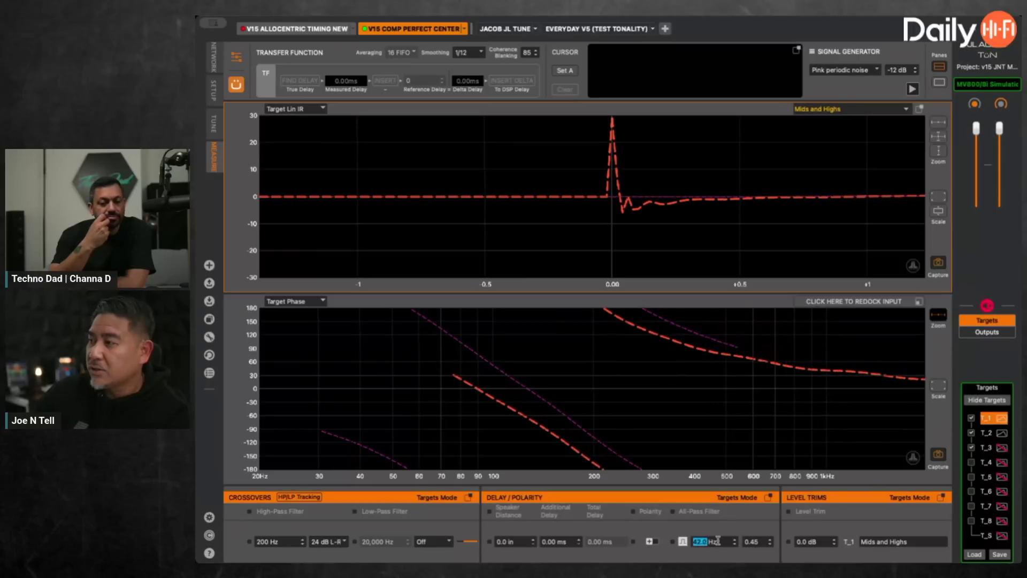
scroll(718, 540, "up", 8)
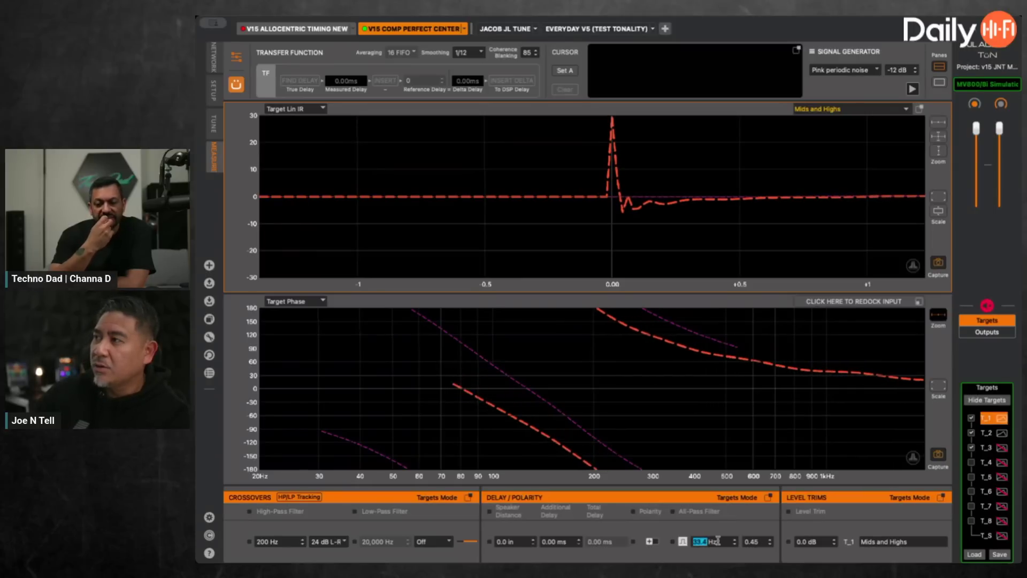
scroll(718, 540, "up", 2)
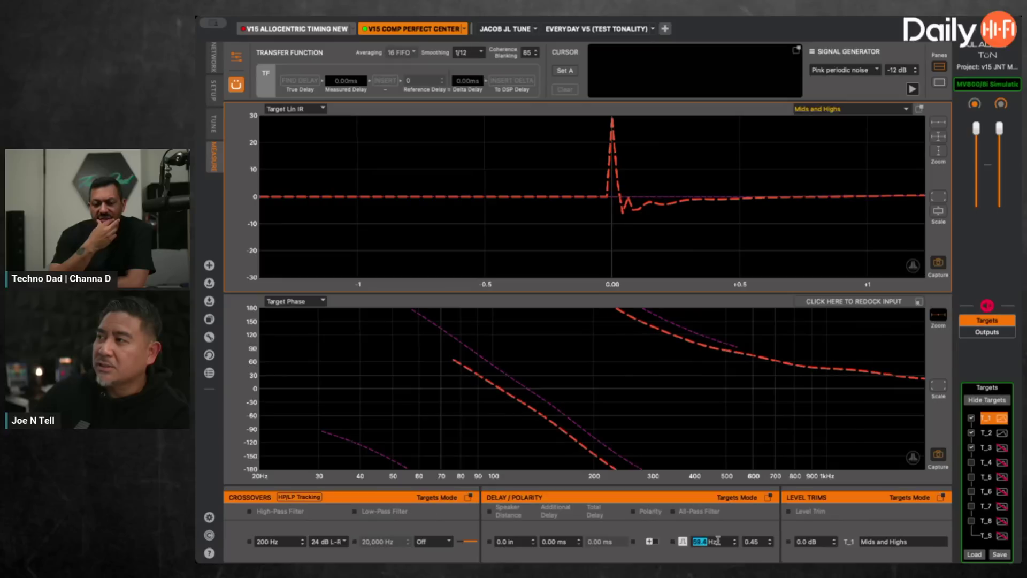
scroll(718, 540, "down", 1)
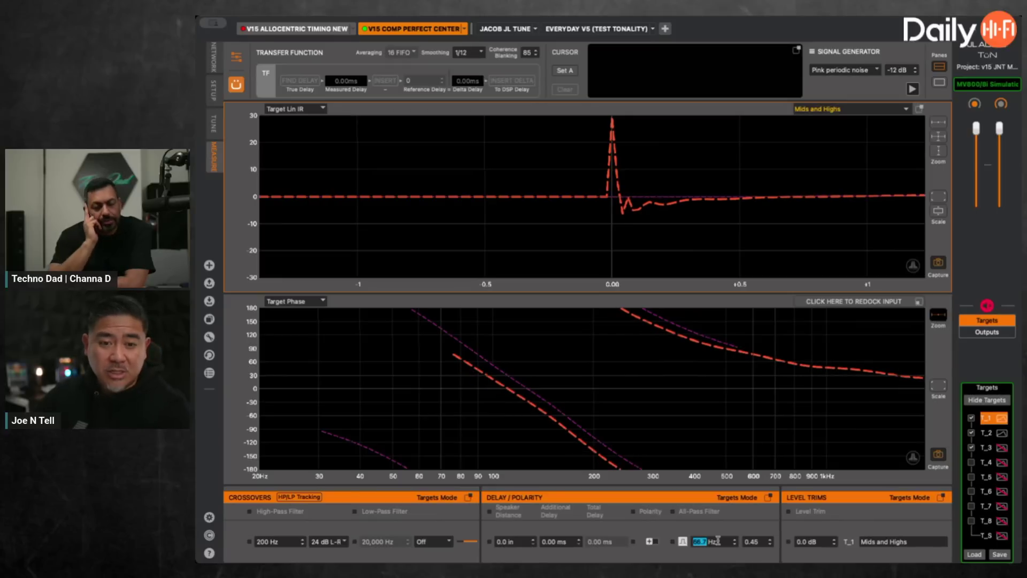
scroll(718, 540, "up", 3)
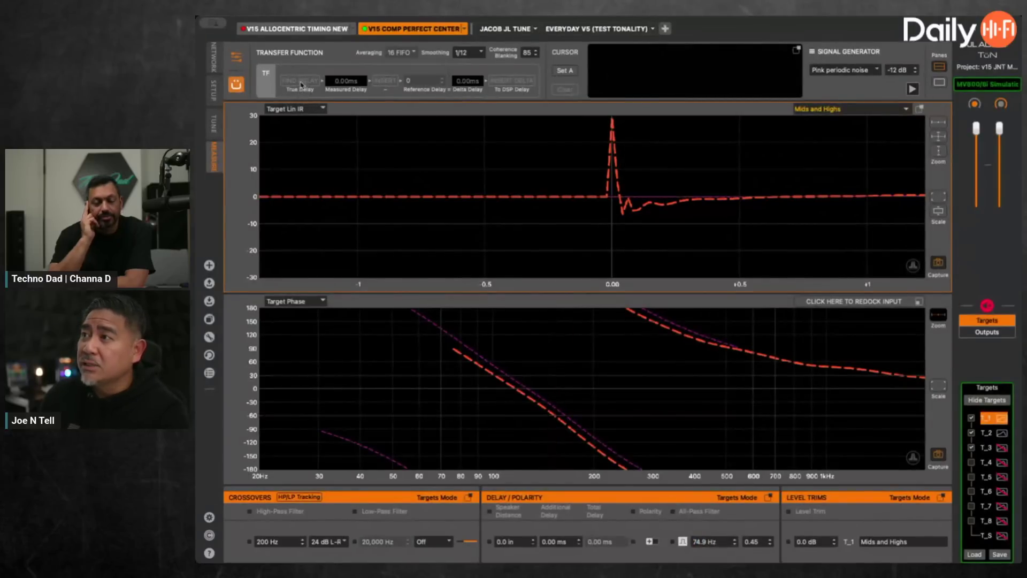
- Show the RTA response in the upper graph and sweep the all-pass filter frequency, ending at 47.2 Hz
left_click(296, 52)
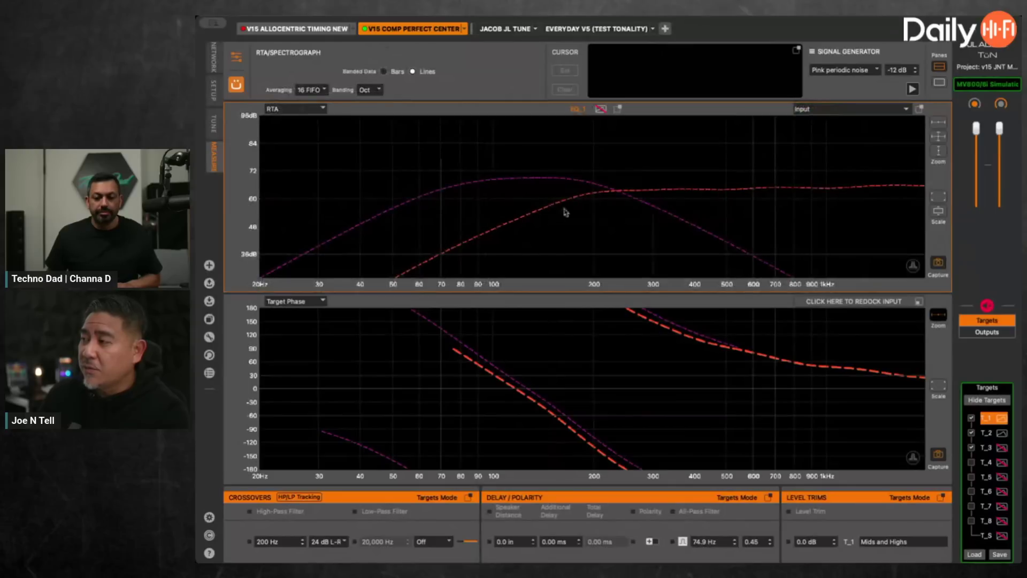
double_click(708, 540)
scroll(708, 539, "down", 5)
scroll(708, 538, "down", 2)
scroll(708, 538, "up", 5)
scroll(708, 538, "down", 3)
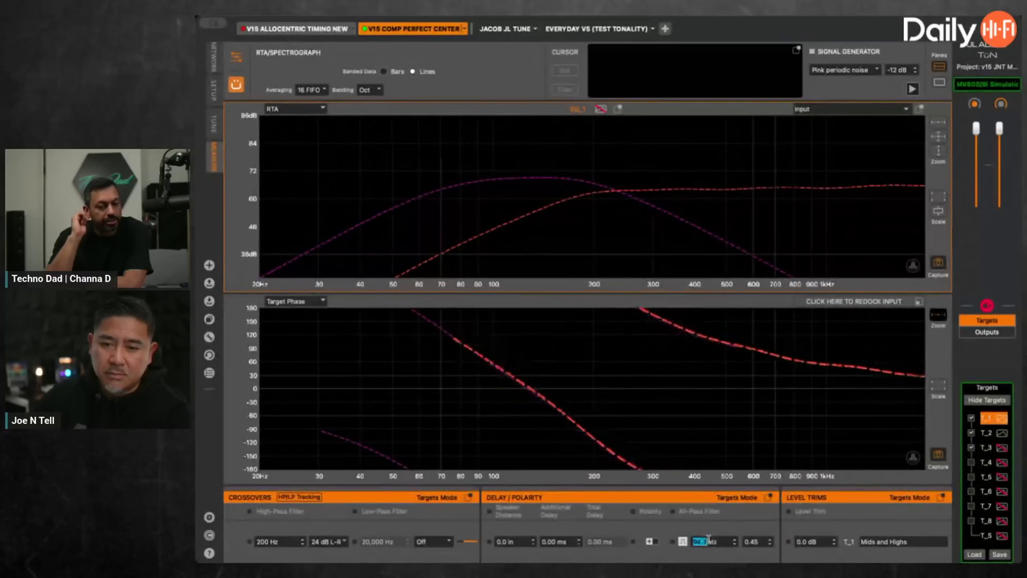
scroll(708, 538, "down", 4)
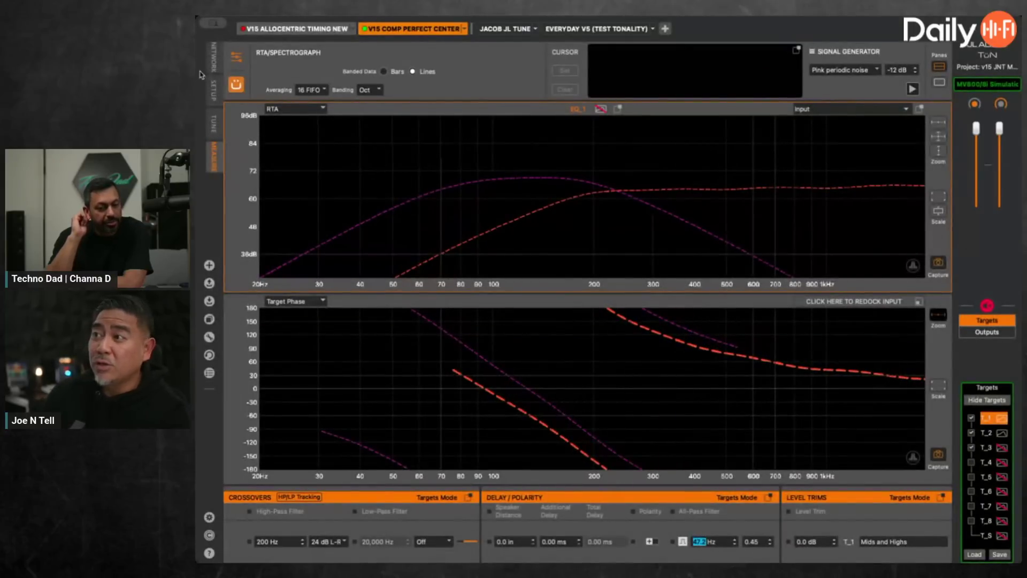
- Return the upper graph to Target Lin IR and raise the all-pass filter frequency to 92.2 Hz
left_click(291, 109)
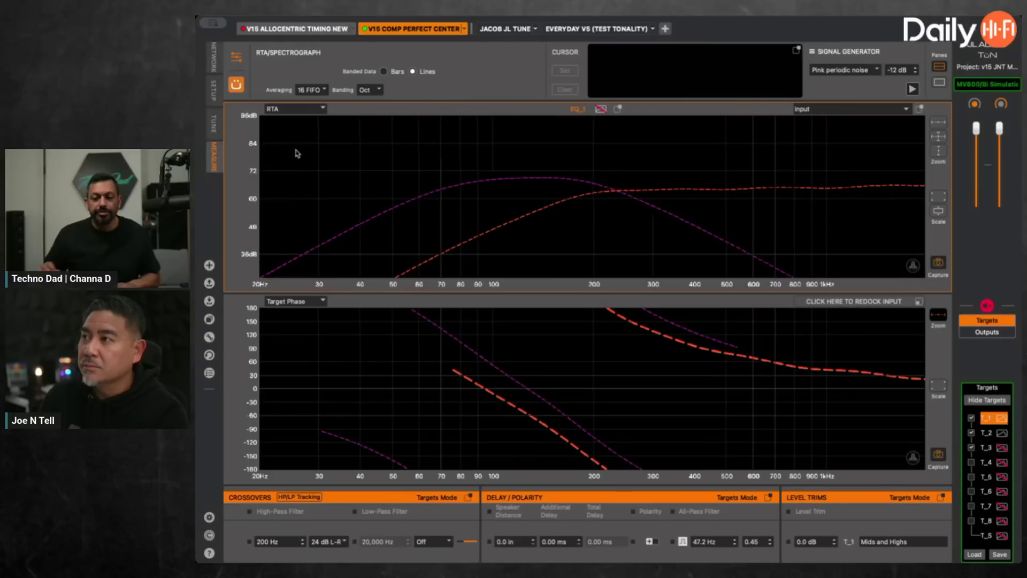
left_click(298, 176)
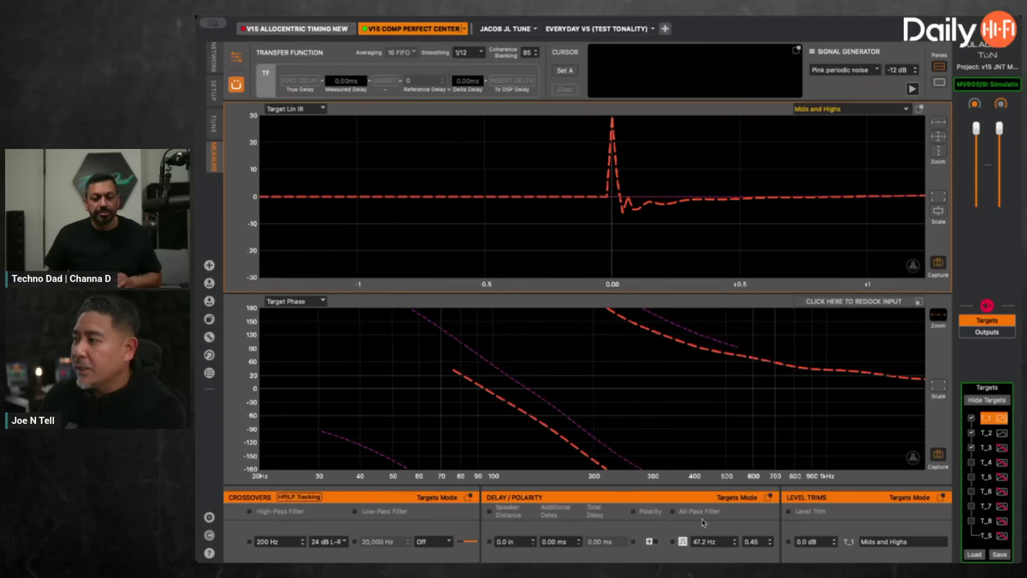
left_click(704, 539)
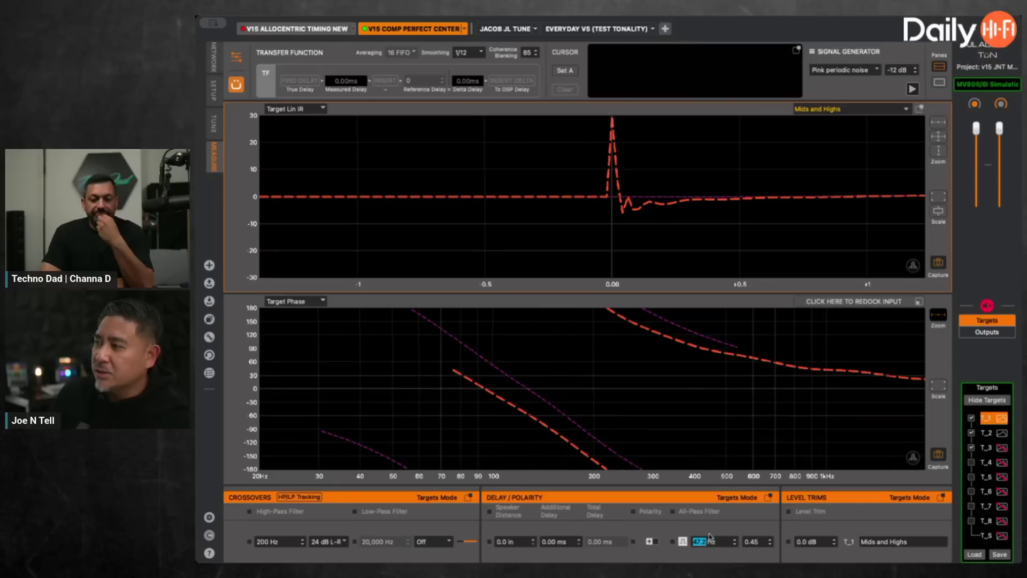
scroll(715, 541, "up", 8)
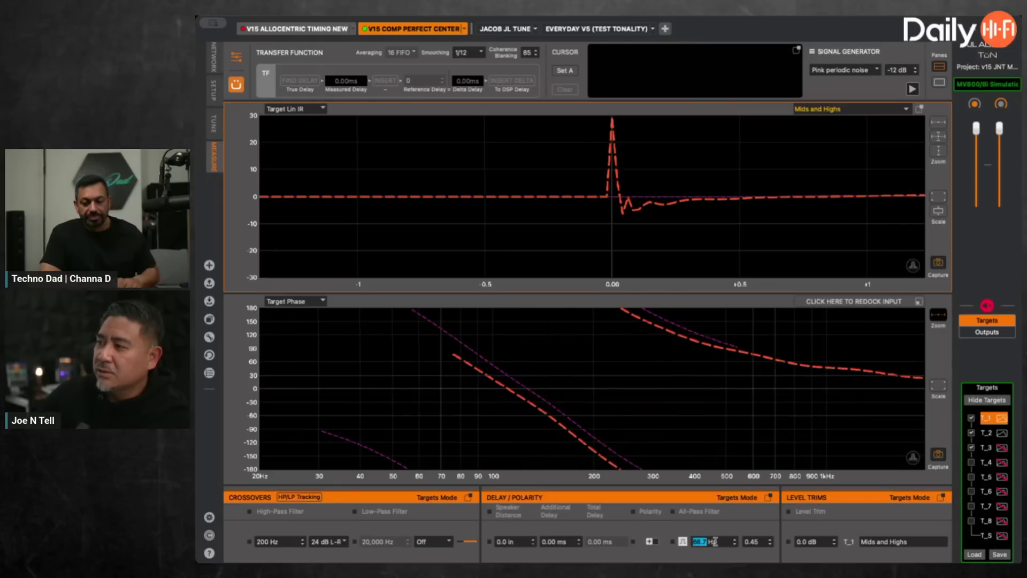
scroll(715, 541, "up", 3)
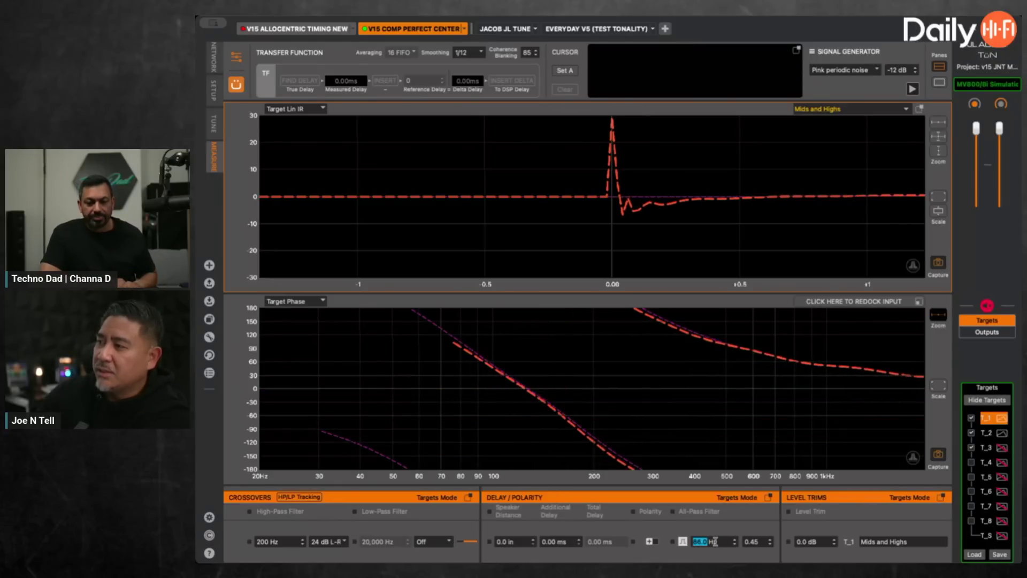
scroll(714, 541, "down", 1)
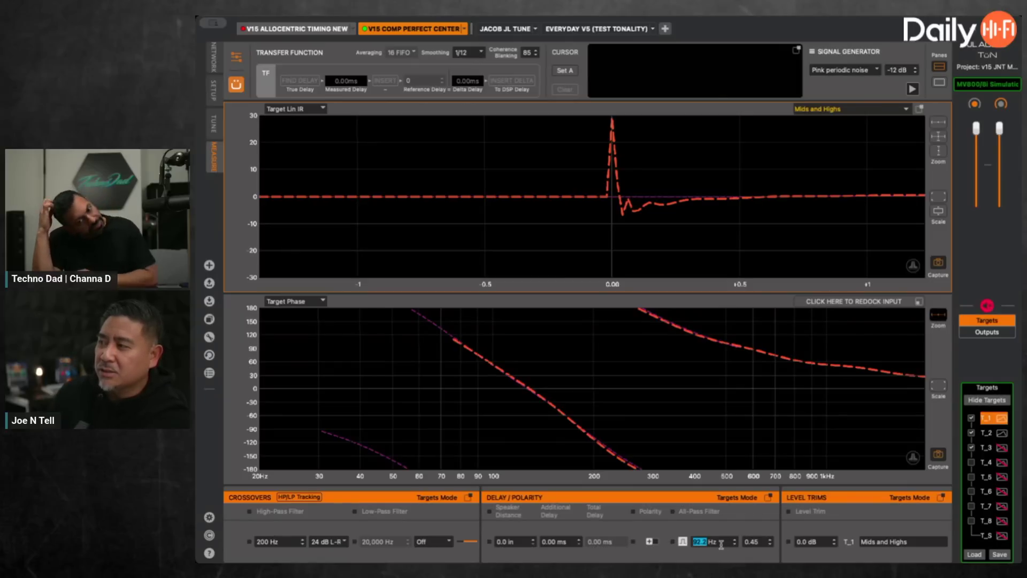
- Try all-pass filter Q values of 0.00, 0.15 and 0.40 on the Mids and Highs target, then restore 0.45
left_click(755, 542)
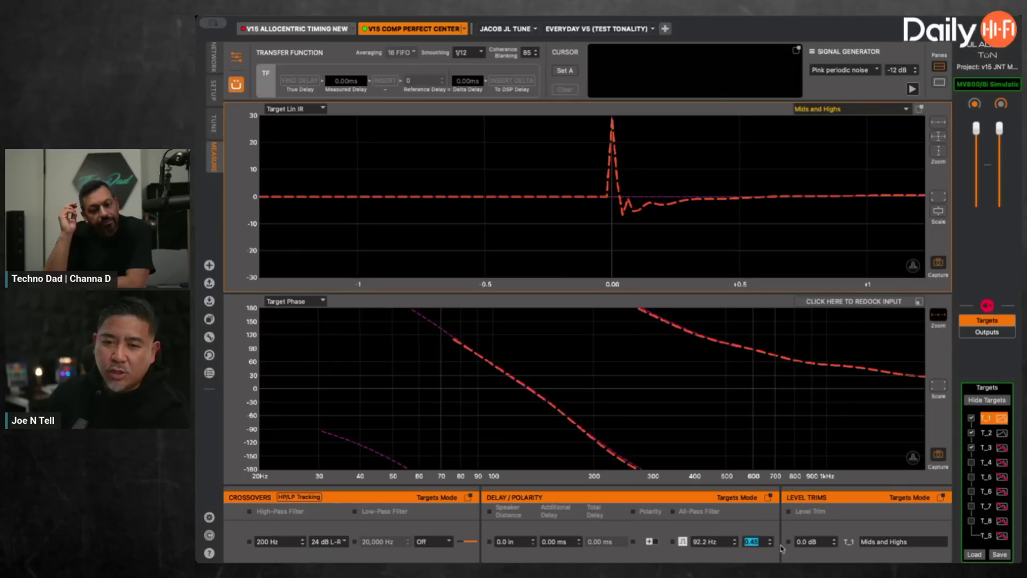
type("0")
key("Return")
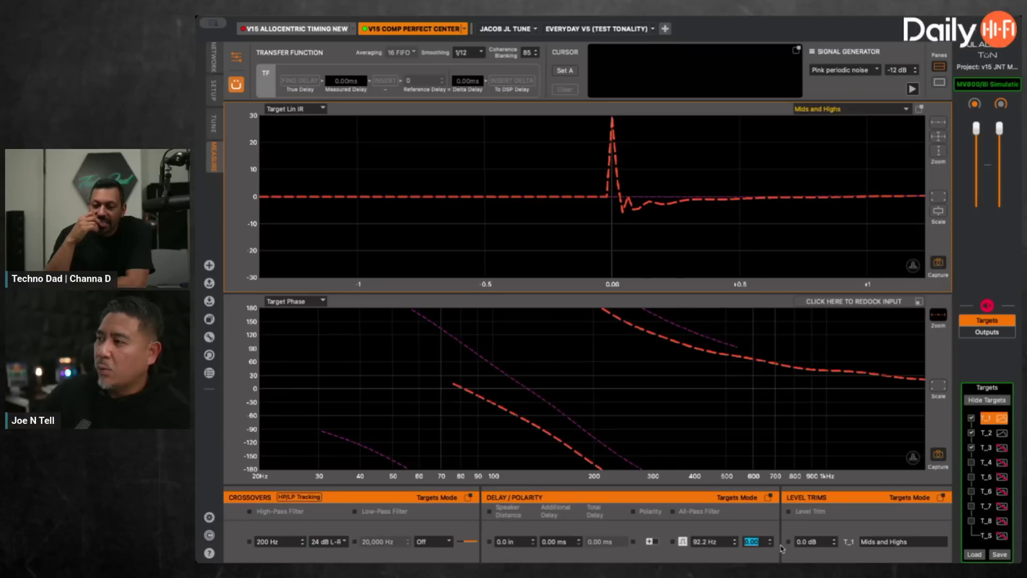
type("0.3")
key("Return")
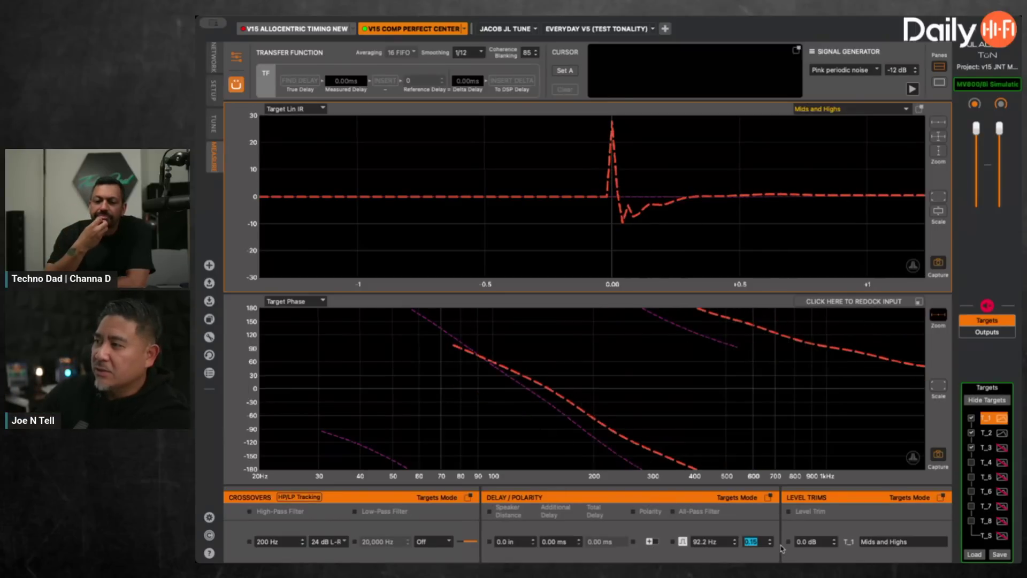
key("Up")
key("Up")
key("Up")
key("Up")
key("Up")
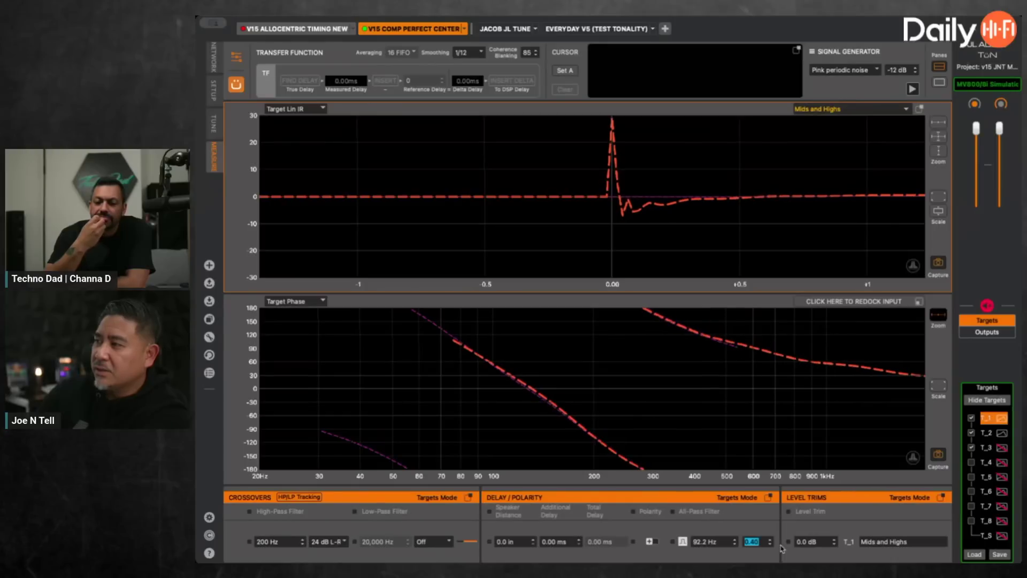
type("0.45")
key("Return")
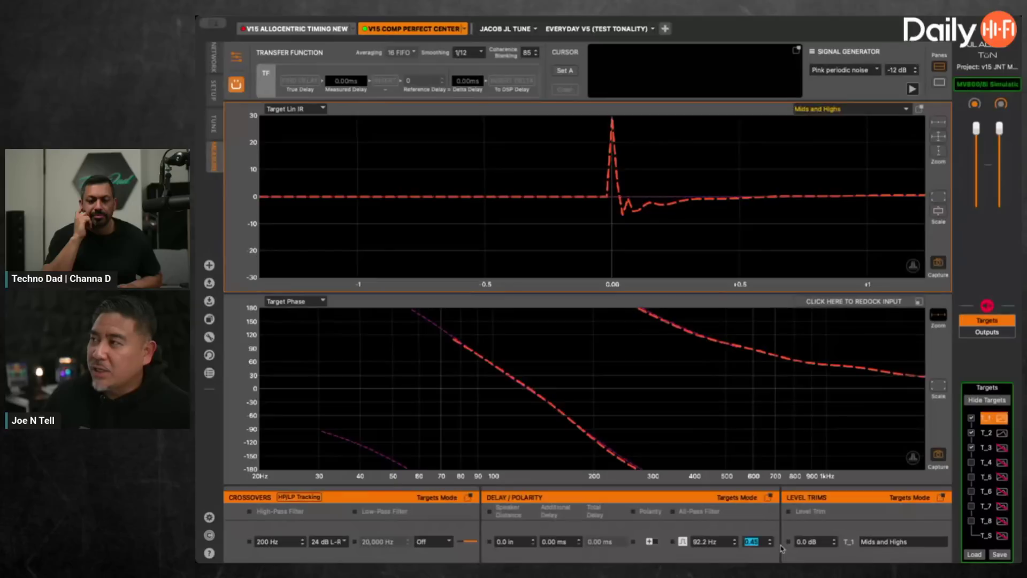
- Disable the Mids and Highs all-pass filter, flip the target's polarity and back for comparison, and re-enable the filter
left_click(683, 542)
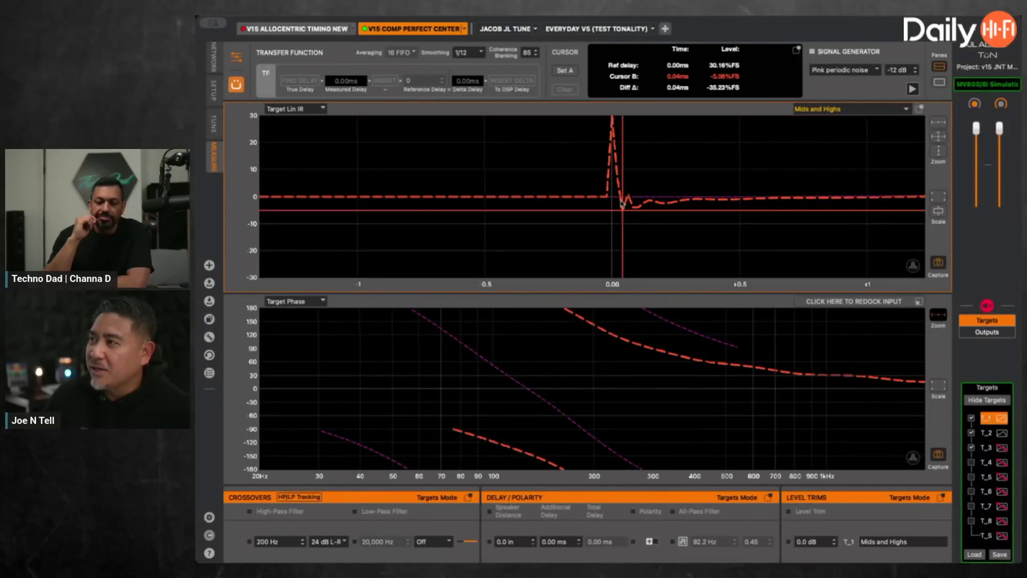
left_click(653, 543)
left_click(653, 543)
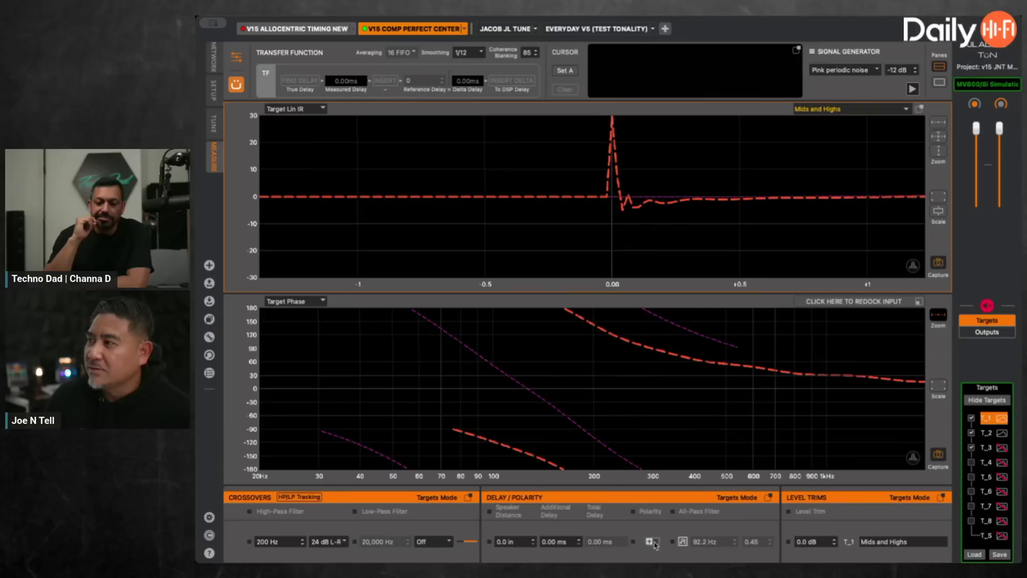
left_click(683, 542)
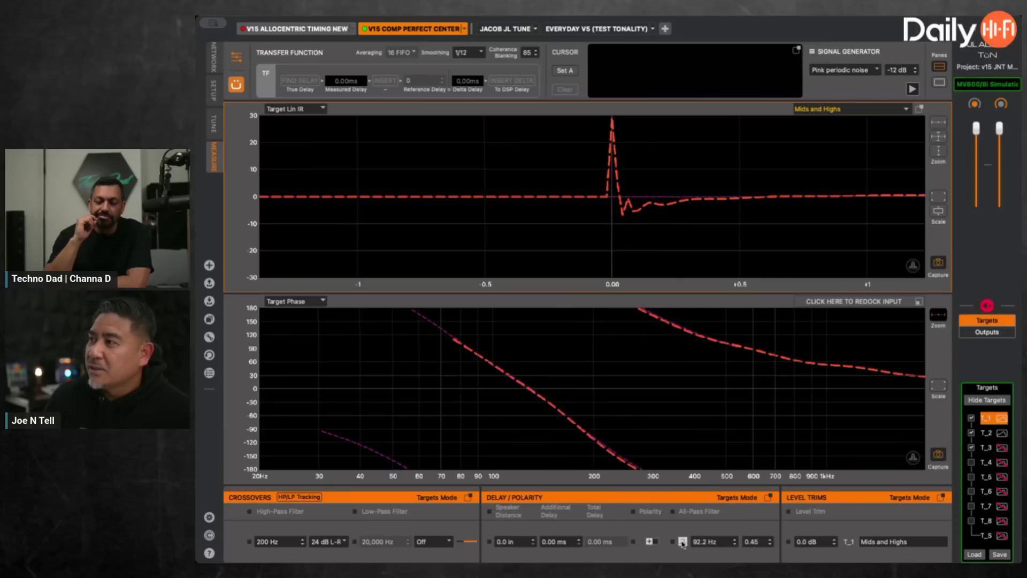
- Toggle inverted polarity and the all-pass filter on the Mids and Highs target to compare impulse responses, restoring both settings
left_click(708, 214)
left_click(938, 122)
left_click_drag(579, 187, 663, 202)
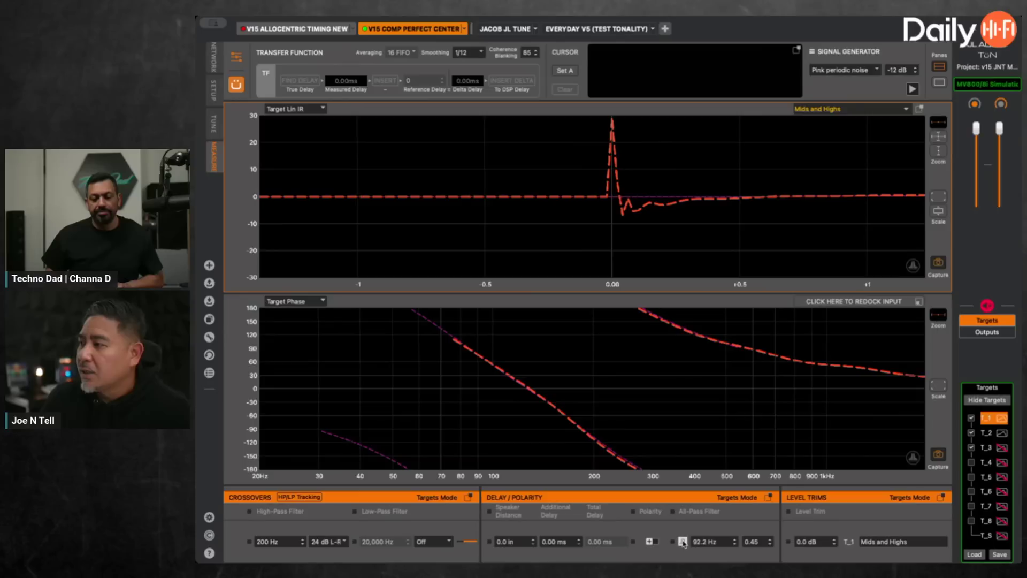
left_click(655, 542)
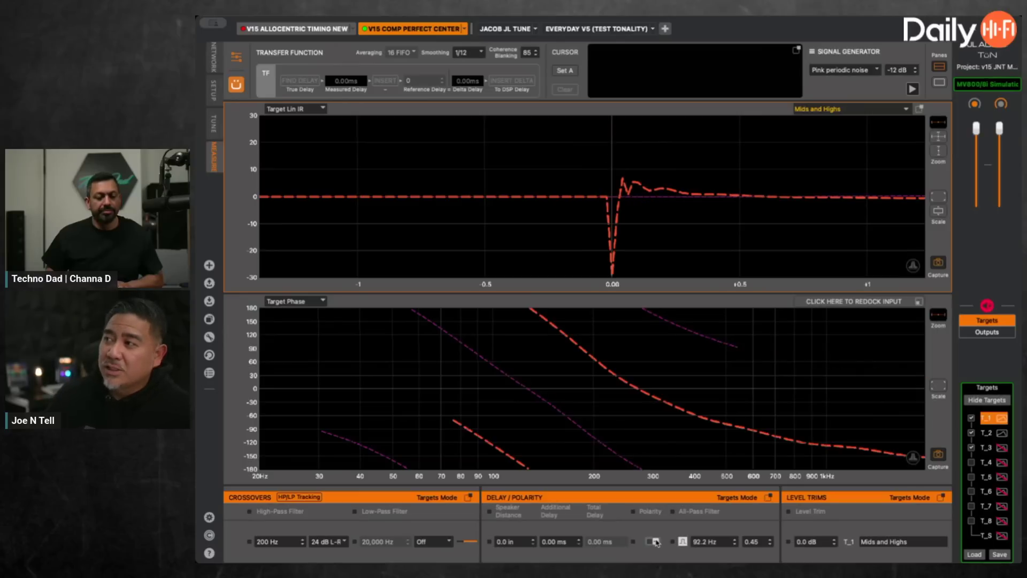
left_click(655, 542)
left_click(655, 542)
left_click(655, 542)
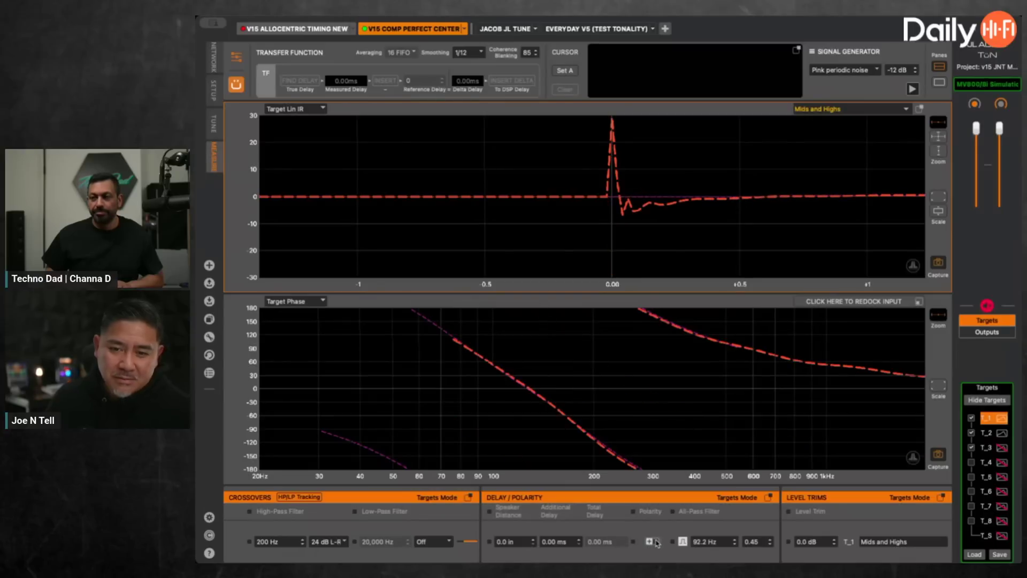
left_click(685, 542)
left_click(685, 542)
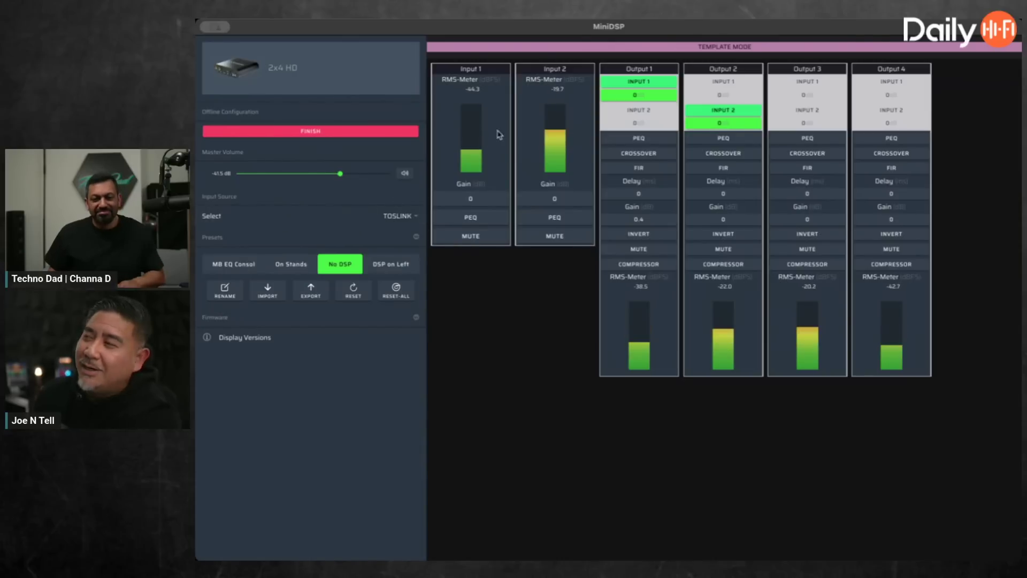
- In the MiniDSP app, open the parametric EQ of Output 1 and show the available filter types for EQ1
left_click(644, 144)
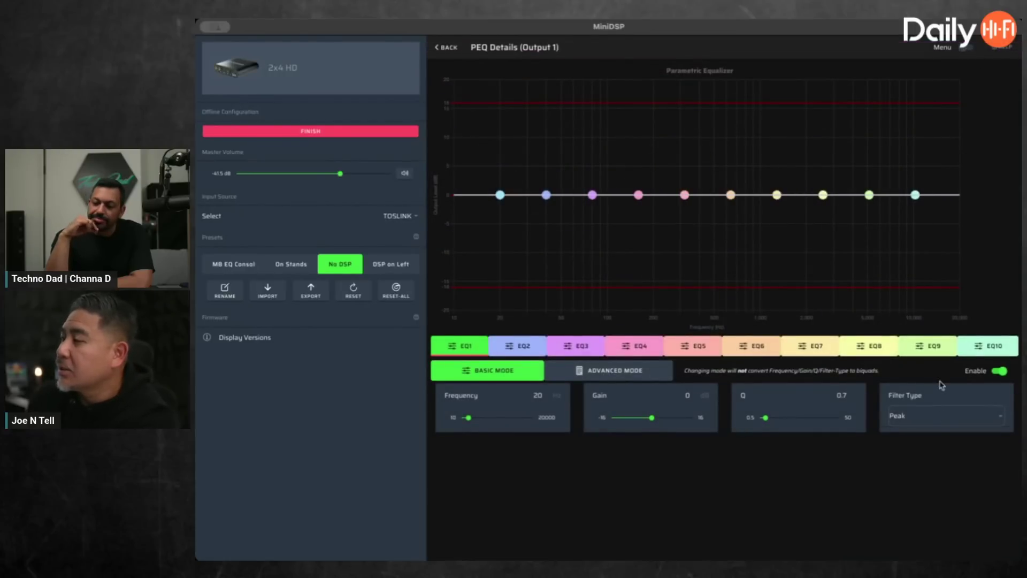
left_click(948, 422)
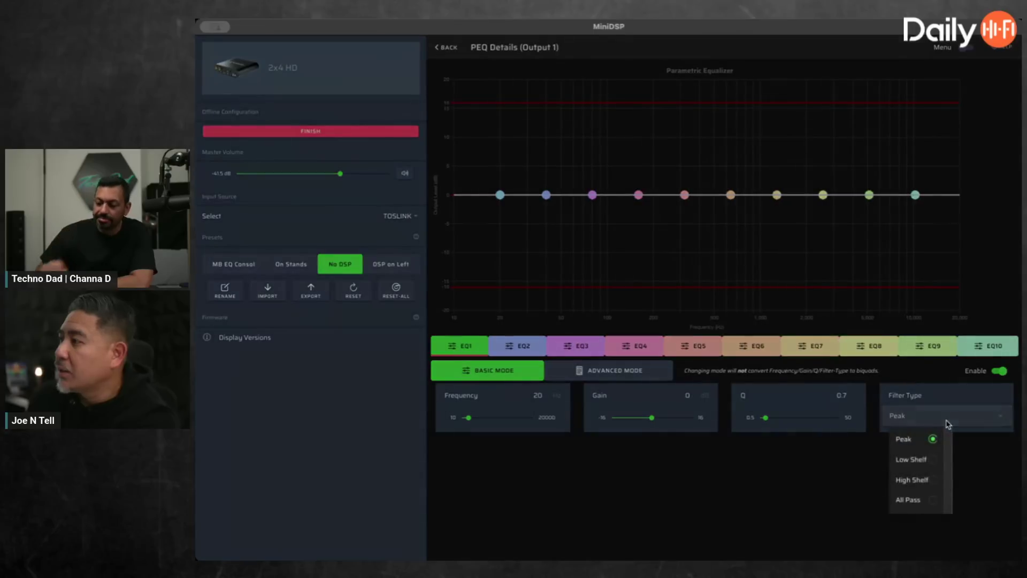